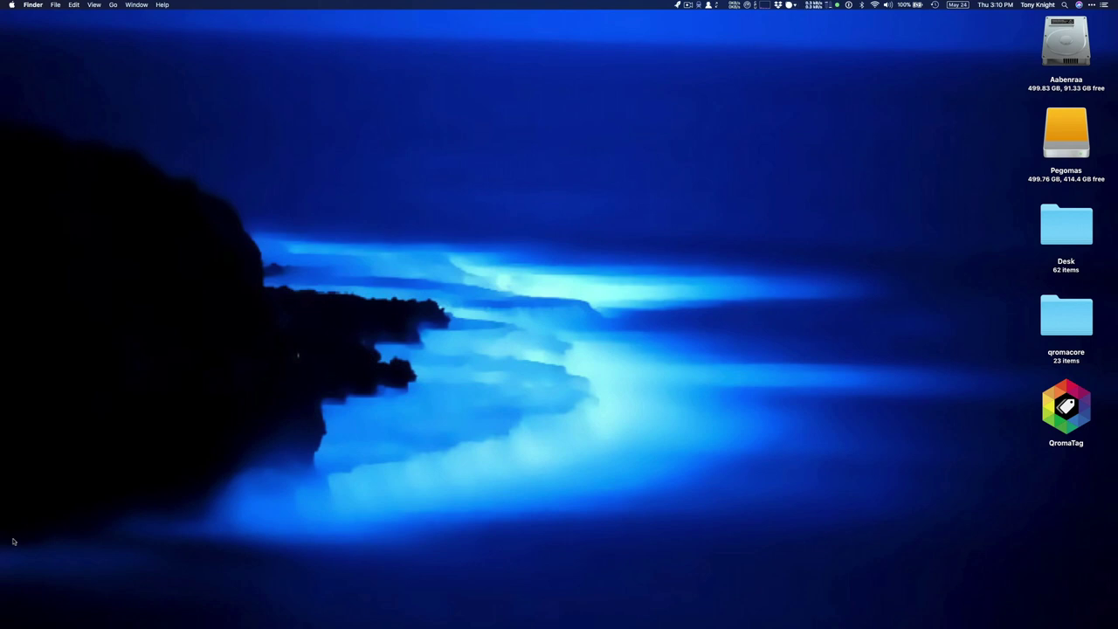
Search Spotlight for 'subway rat' to find the photos tagged with it
key(super+space)
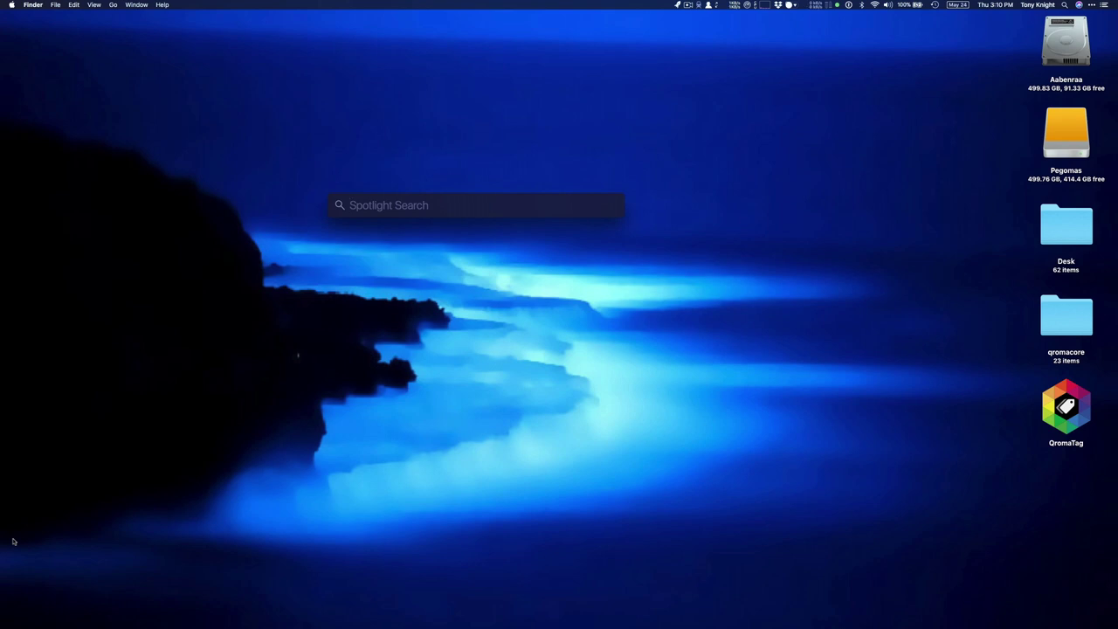
text(subway rat)
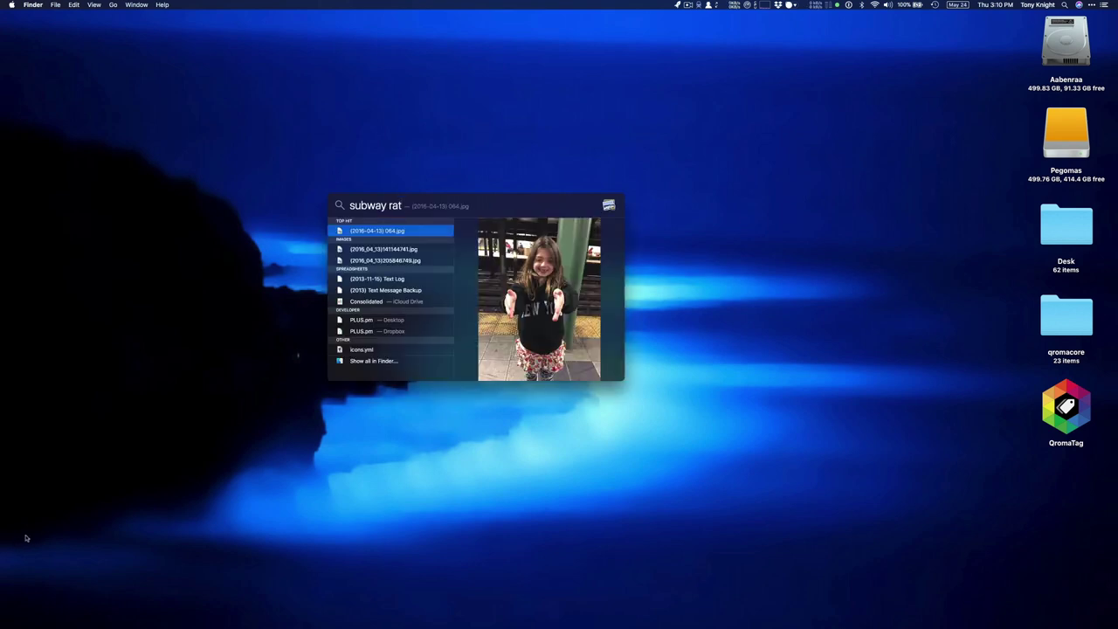
Open the 2016-04-13 064.jpg photo in Preview and check its IPTC caption, keywords and GPS location
double_click(376, 231)
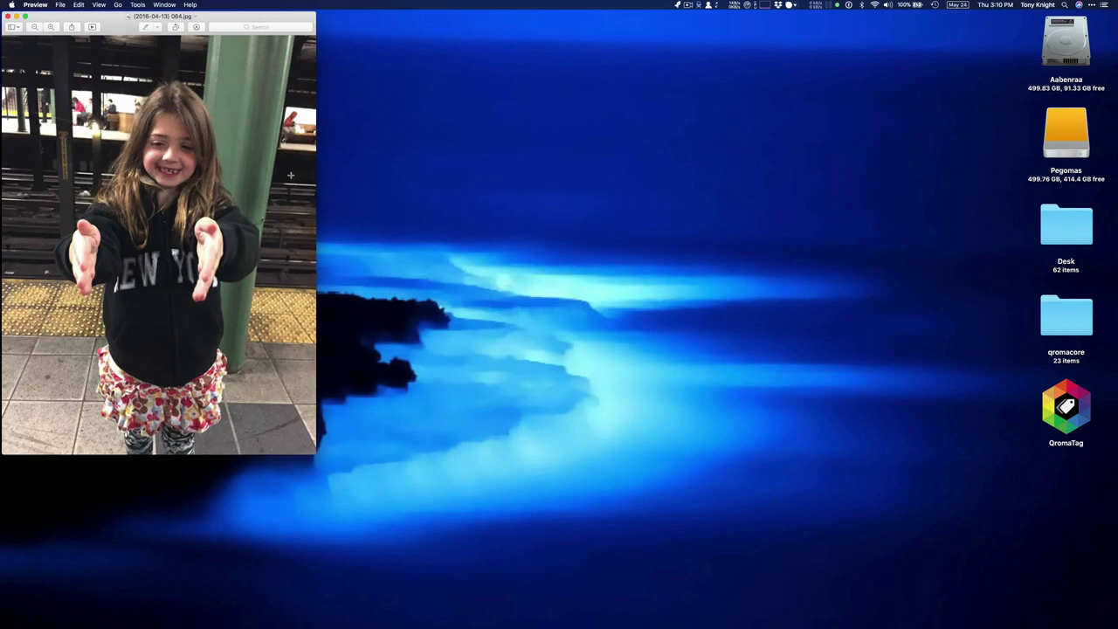
key(super+i)
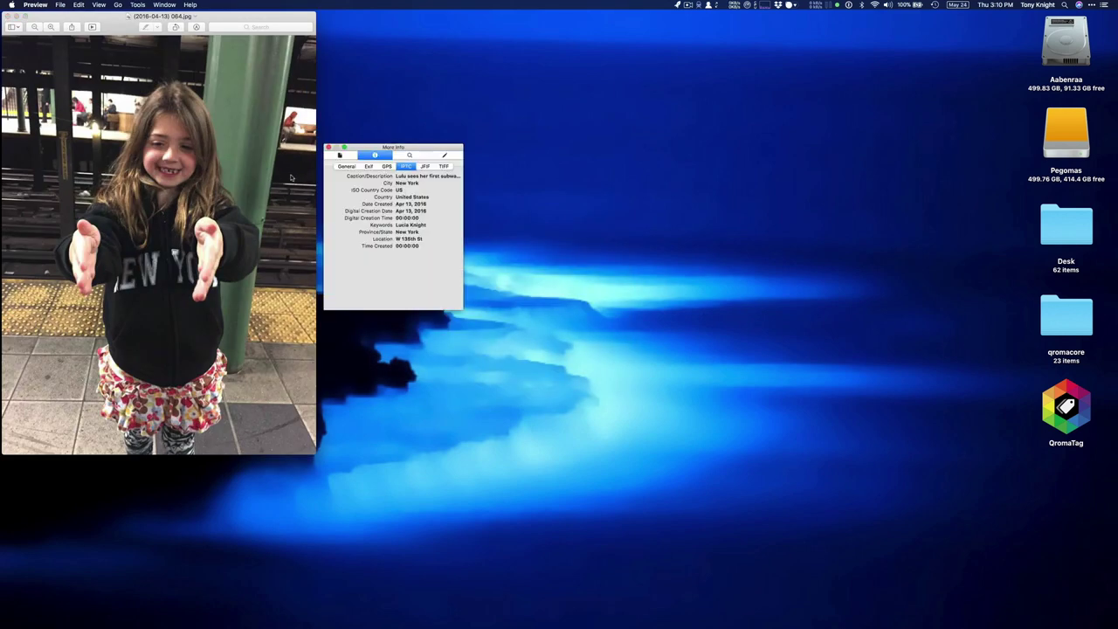
drag(435, 147, 332, 147)
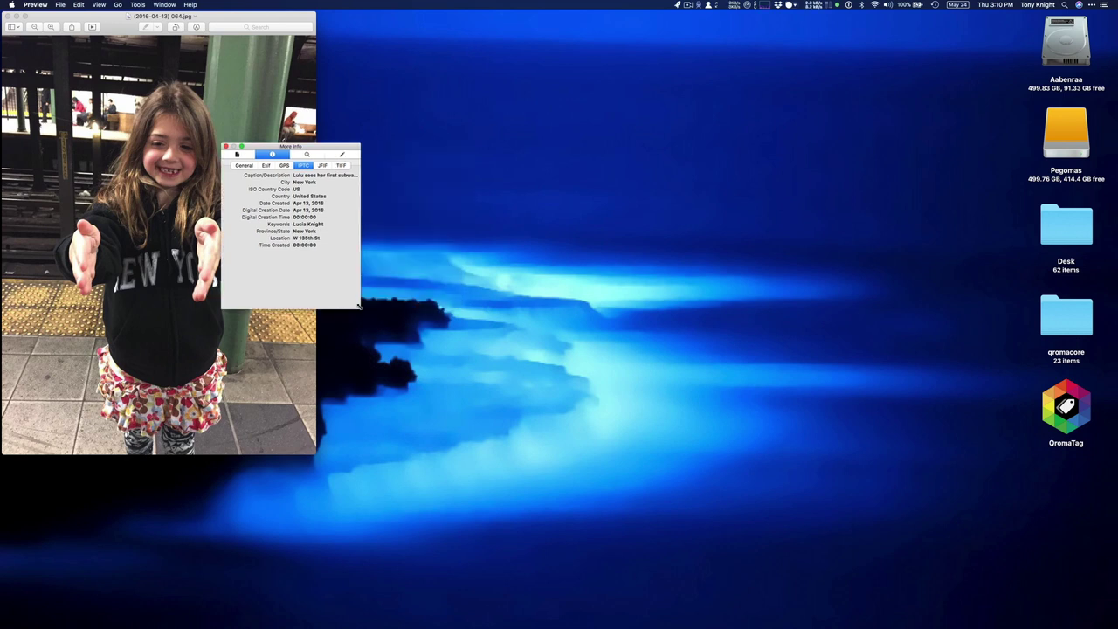
drag(358, 311, 468, 329)
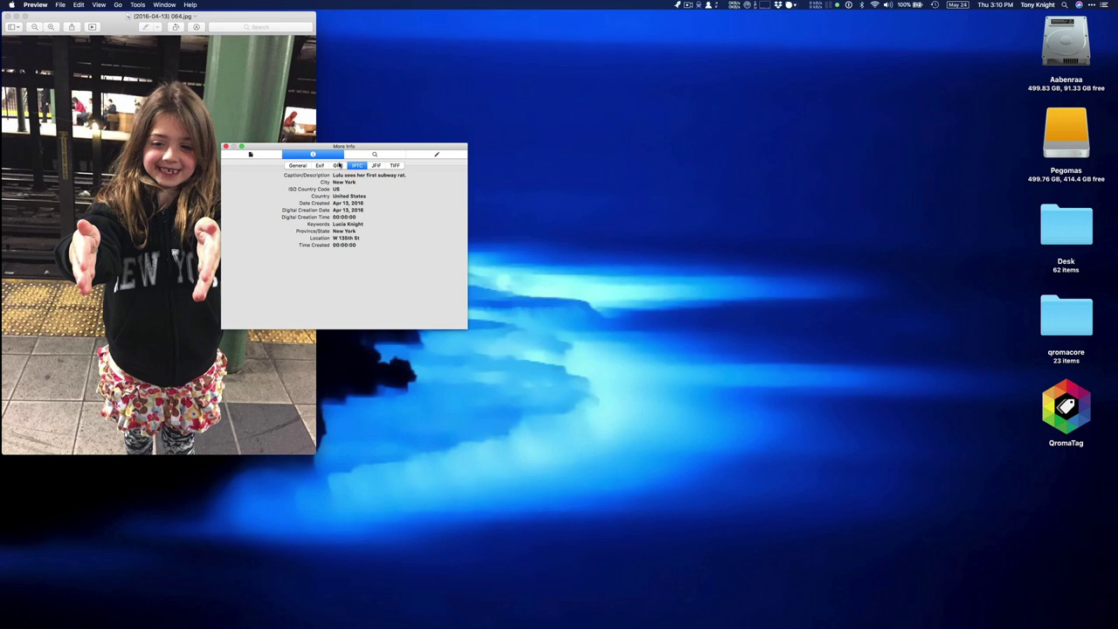
click(338, 166)
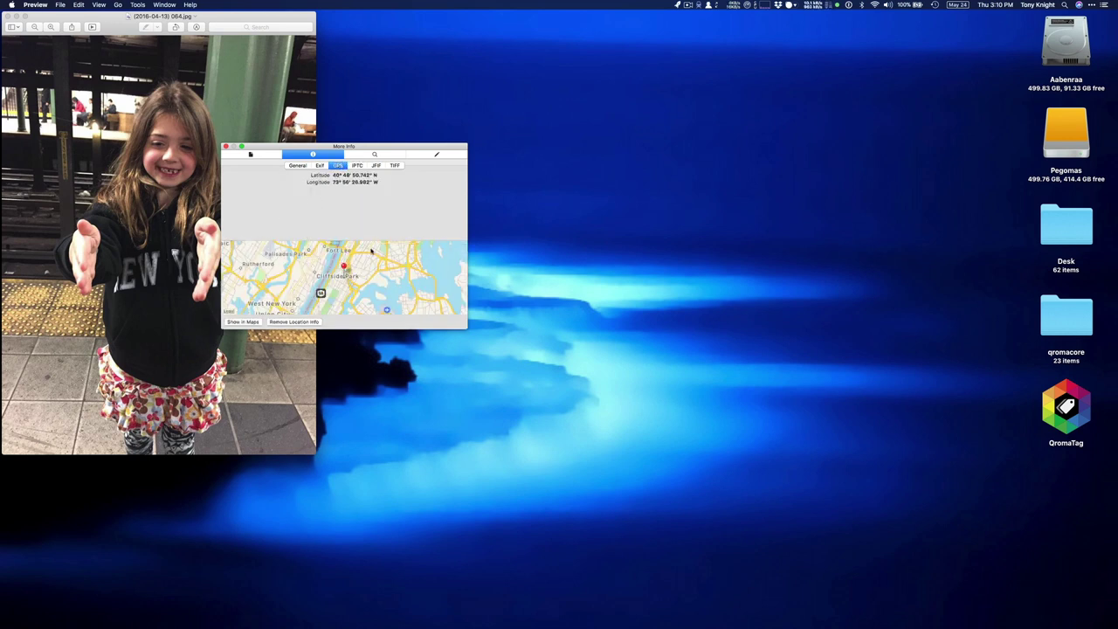
click(358, 166)
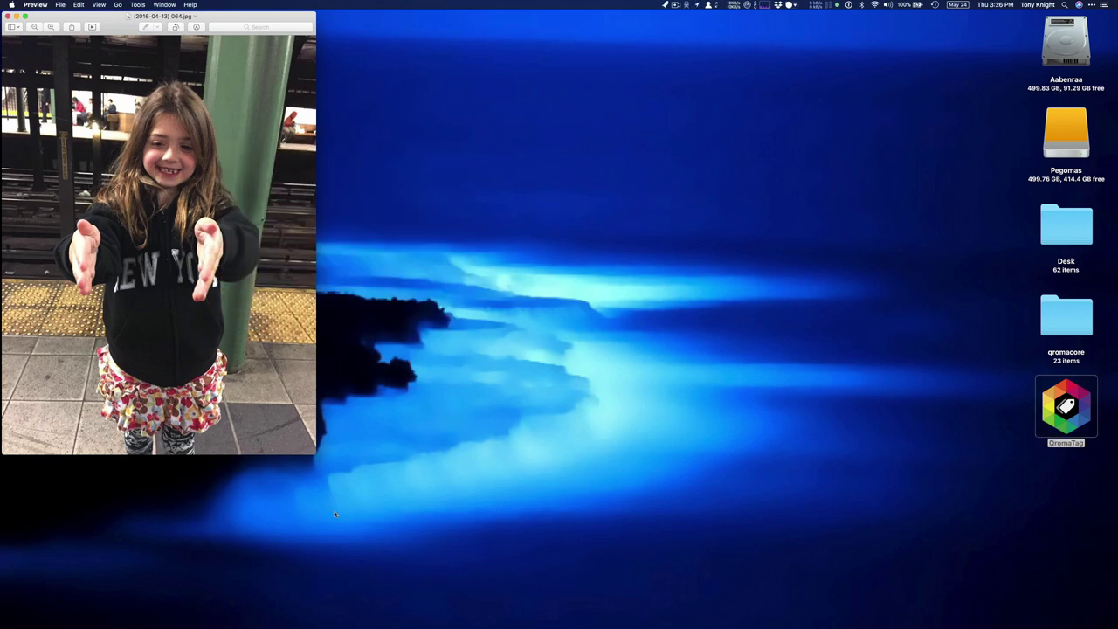
Close the photo, search Spotlight for a child's name plus 'paris', then swap in another child's name
key(super+q)
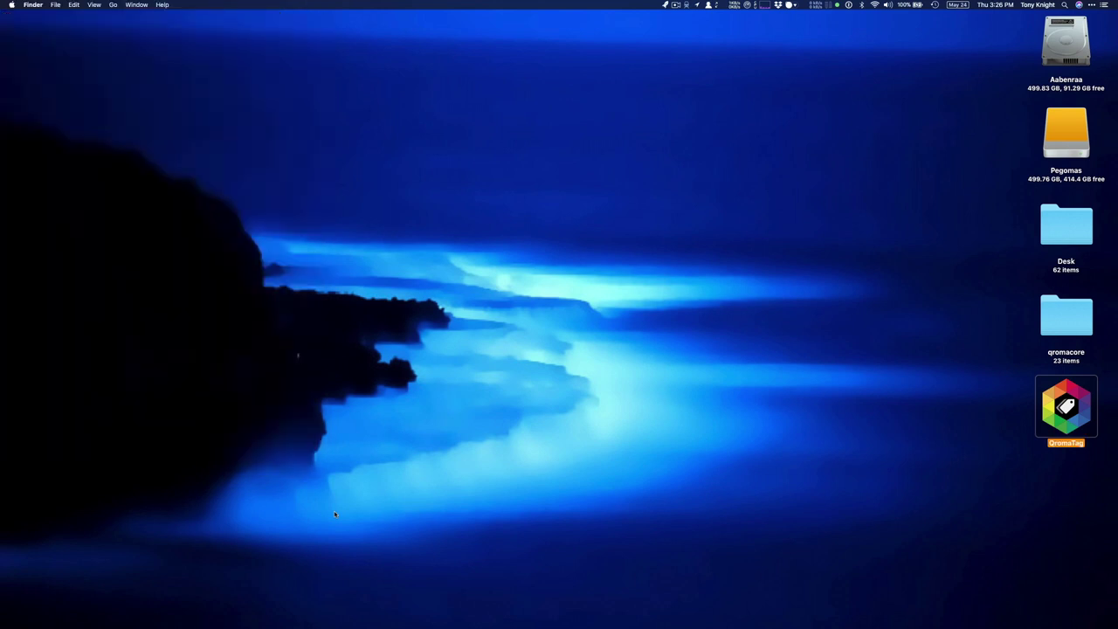
key(super+space)
text(izzy p)
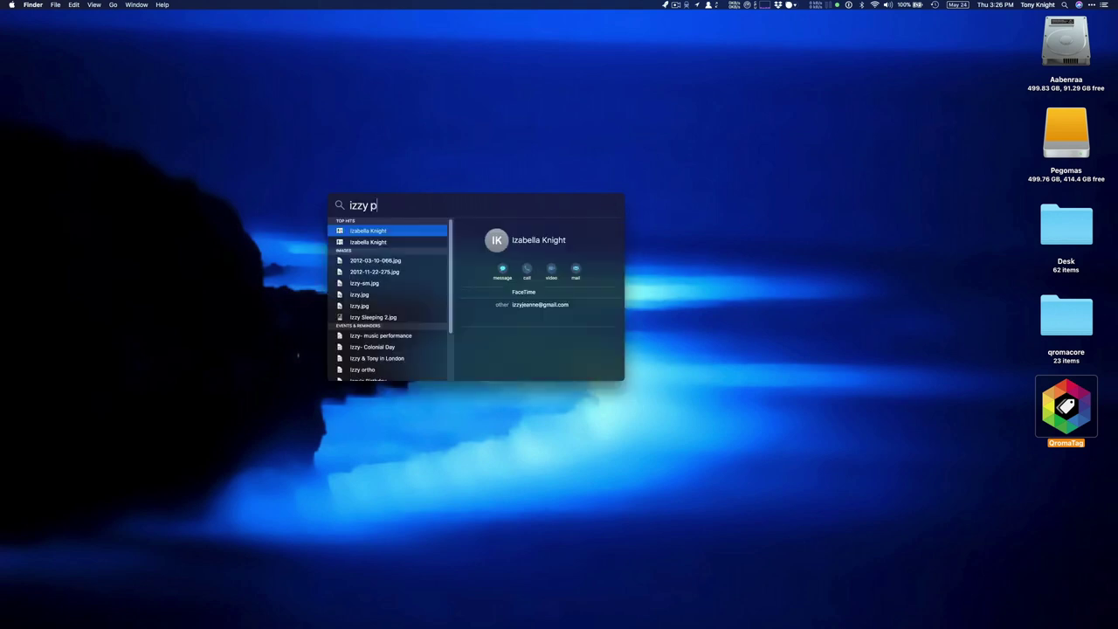
text(aris)
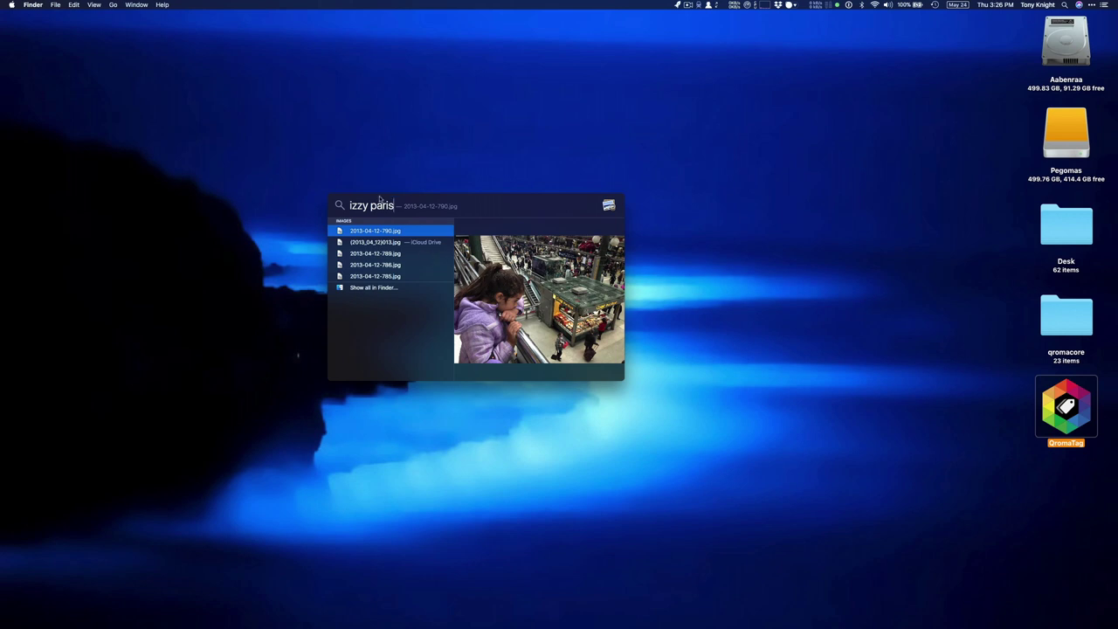
key(shift+Left)
key(shift+Left)
key(shift+Left)
key(shift+Left)
text(luci)
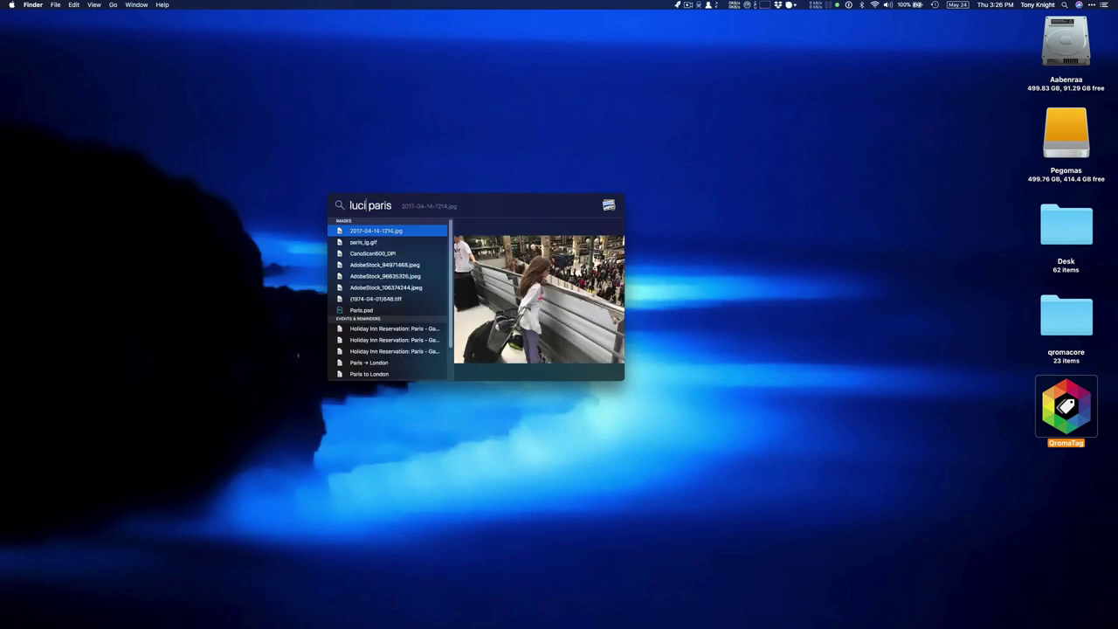
text(a)
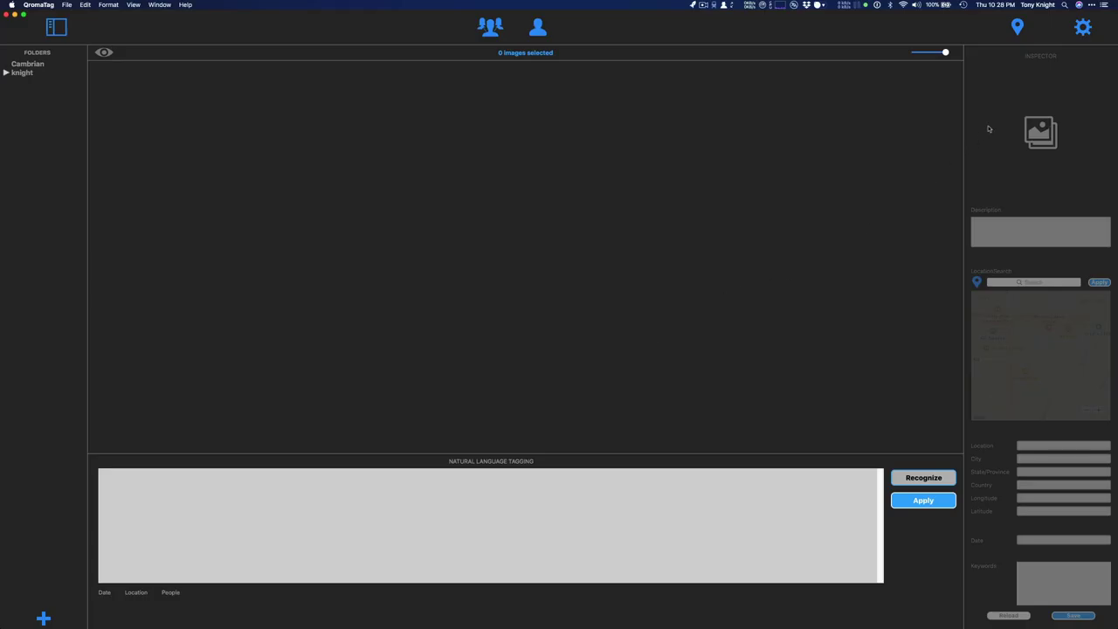
Uncheck PNG under File Types in QromaTag's Preferences
click(1084, 29)
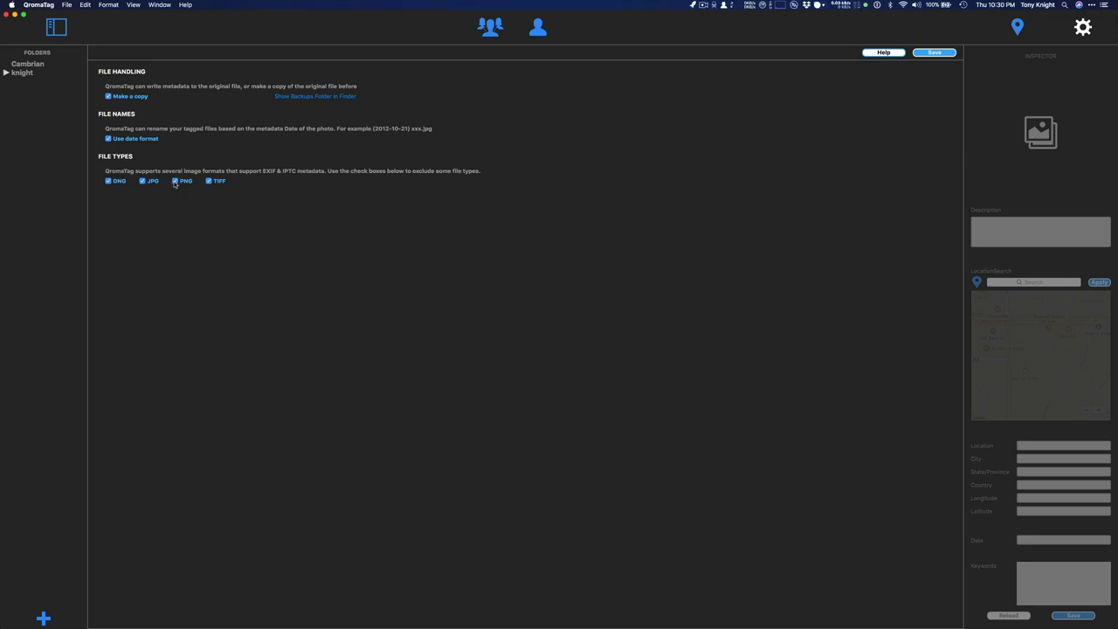
click(175, 182)
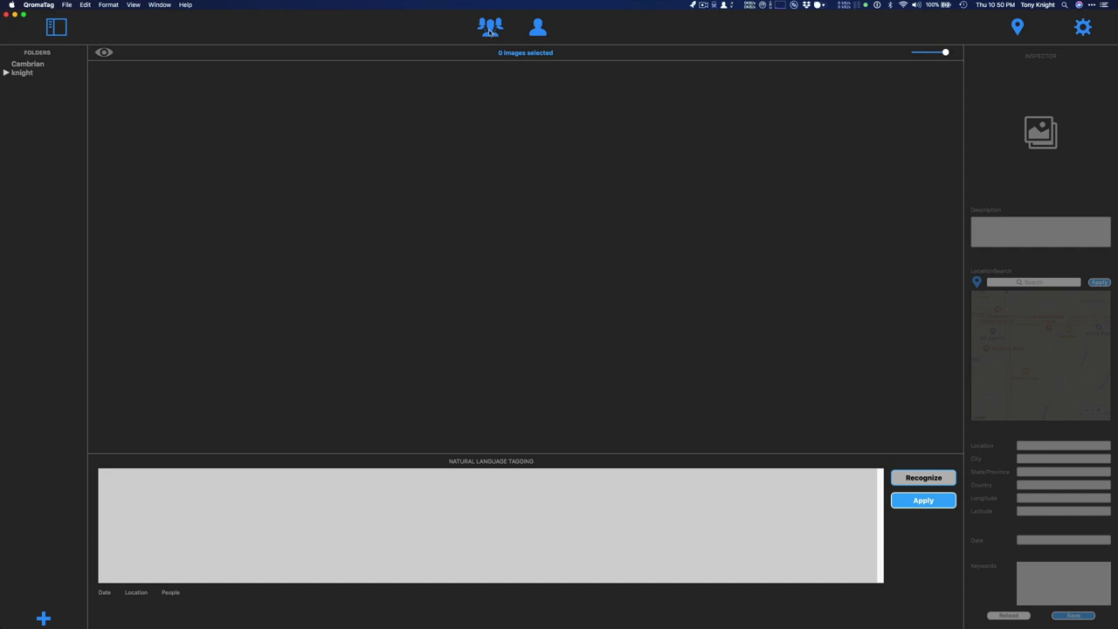
click(490, 26)
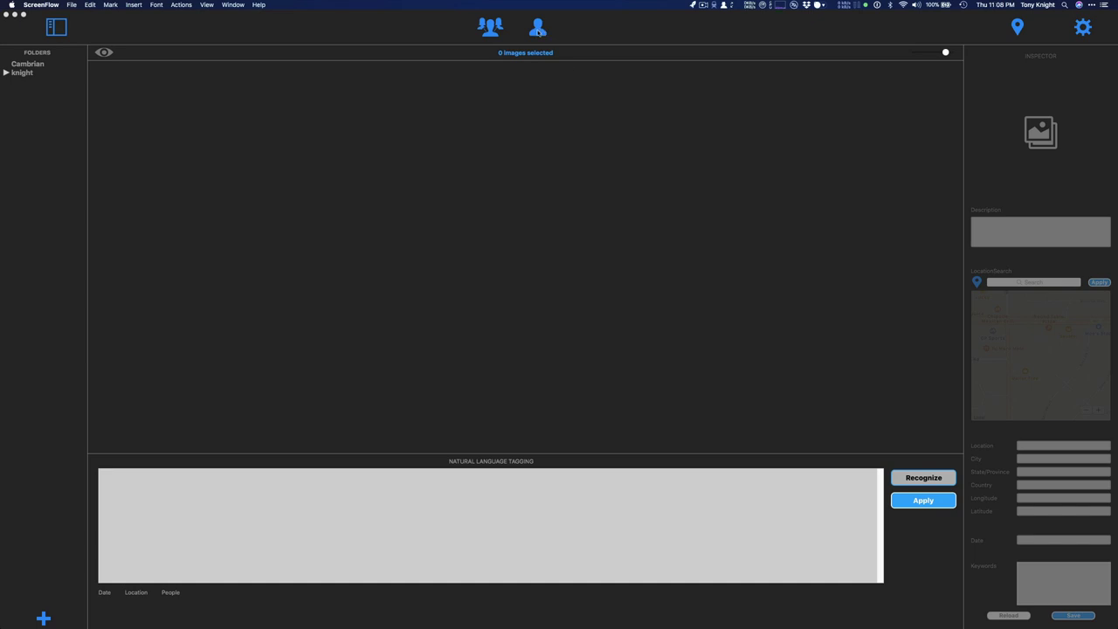
Open the People List and start a new entry below the last name
click(538, 30)
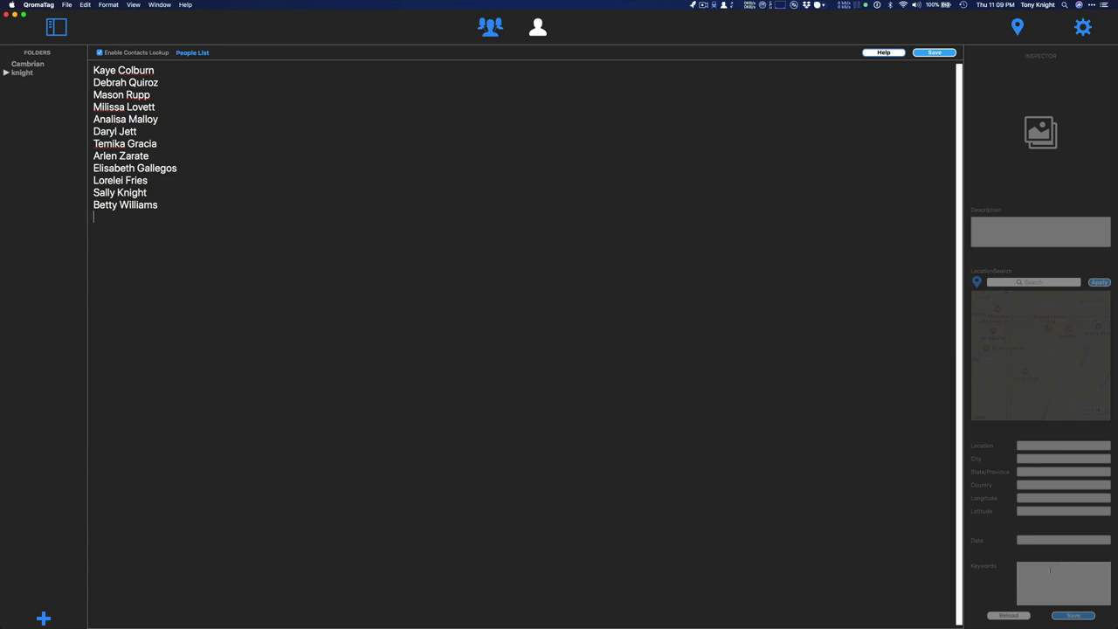
click(469, 425)
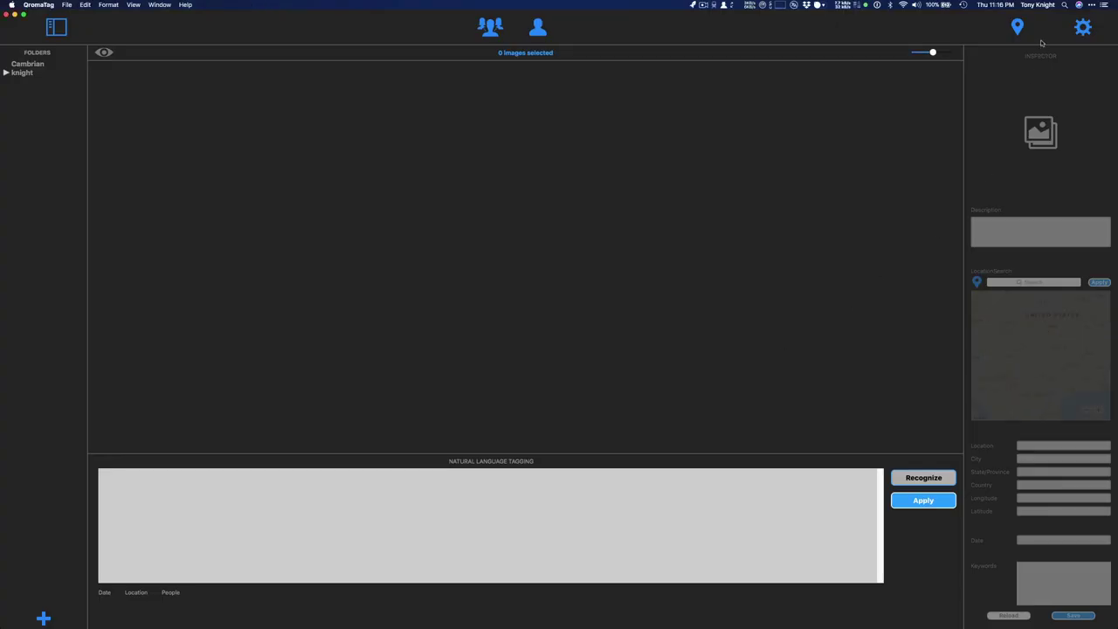
Open the Custom Places List and search 'Noddin Elementary San Jose' to pin it on the map
click(1018, 27)
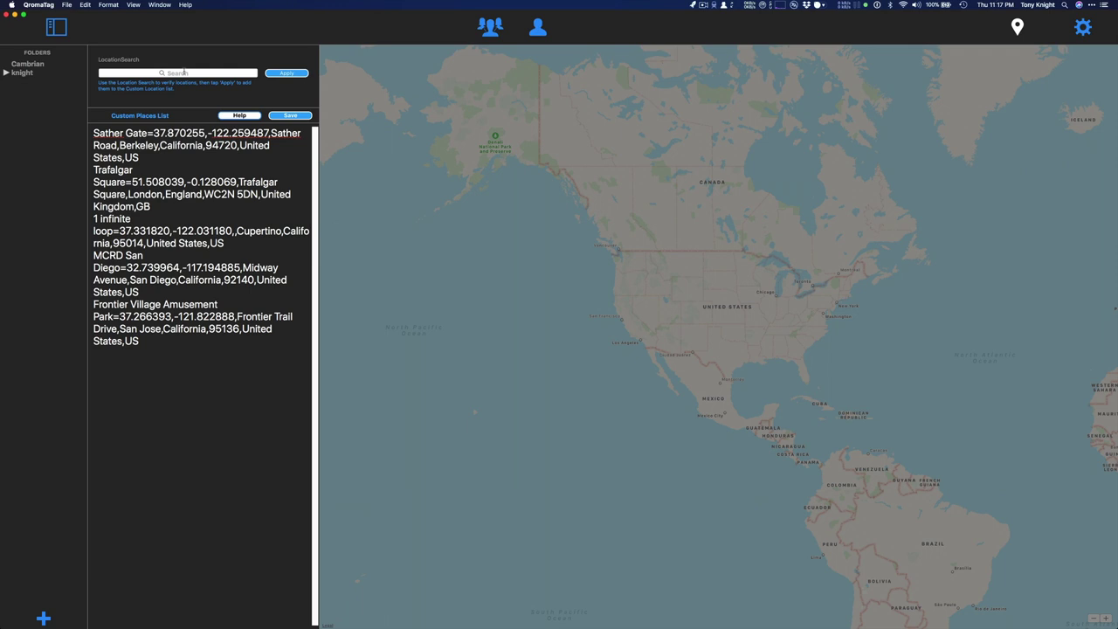
click(184, 73)
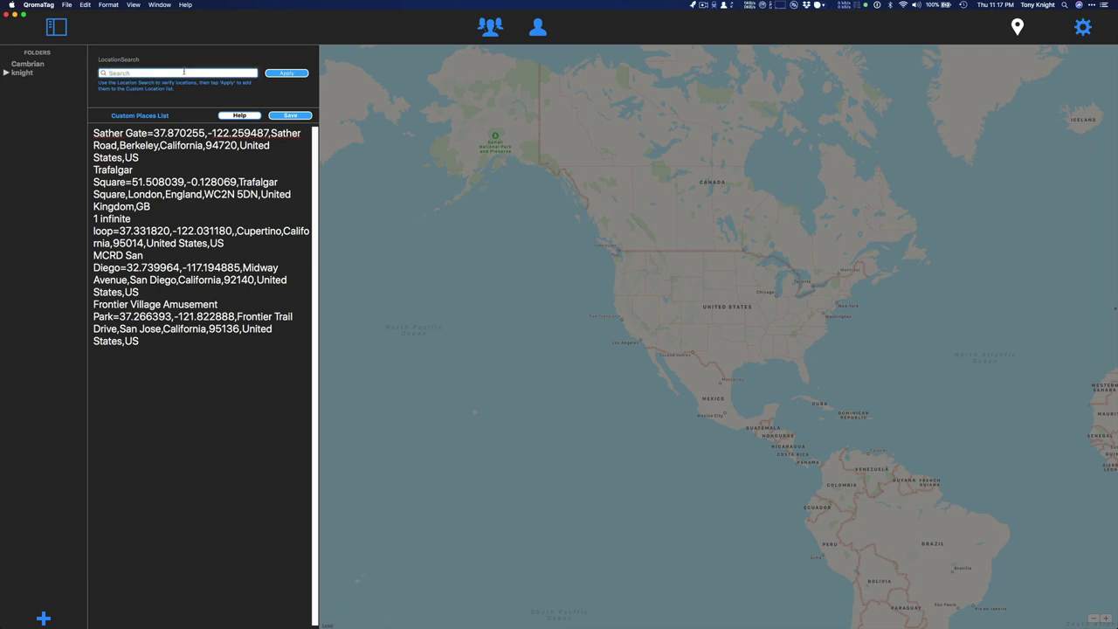
text(Noddin Elementary San Jose)
key(Return)
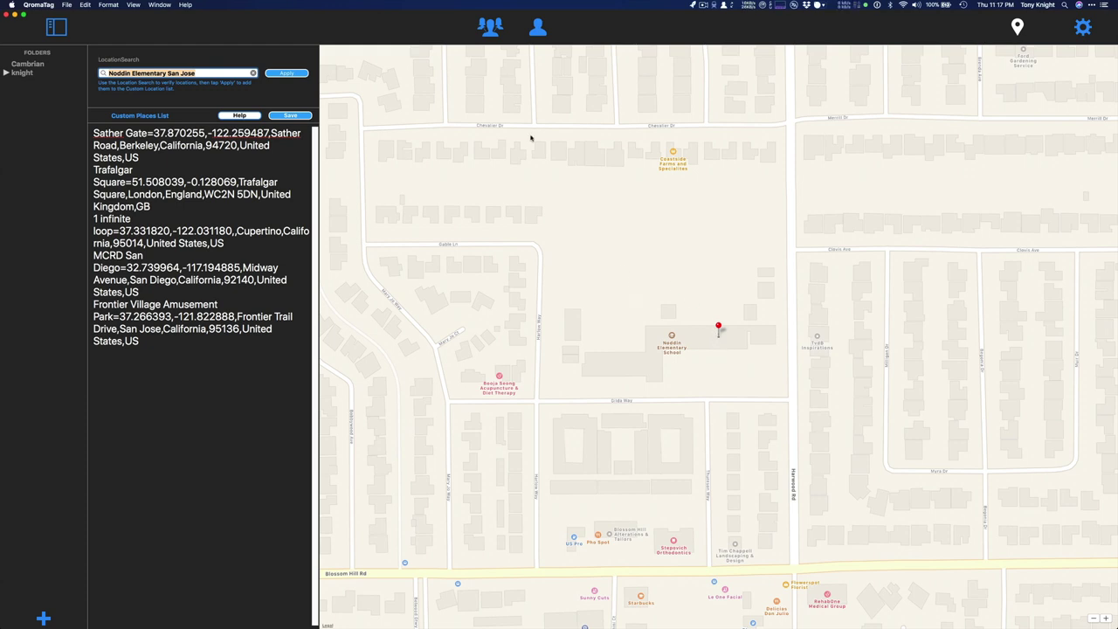
Add the school at 37.238252,-121.913784 as a custom place and edit its entry name
click(300, 74)
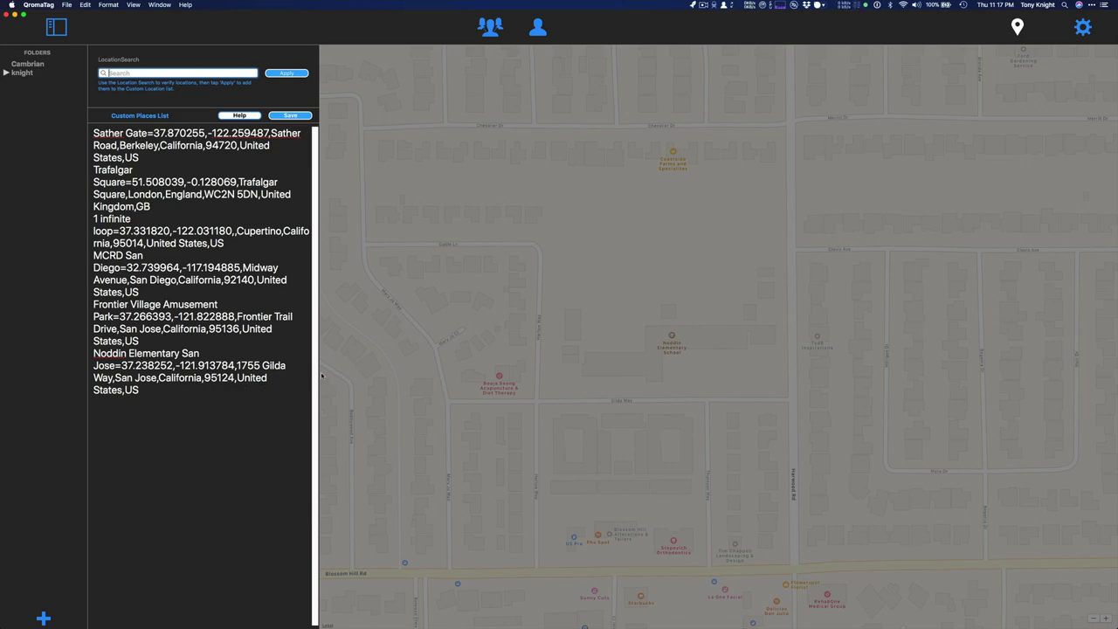
drag(317, 371, 512, 361)
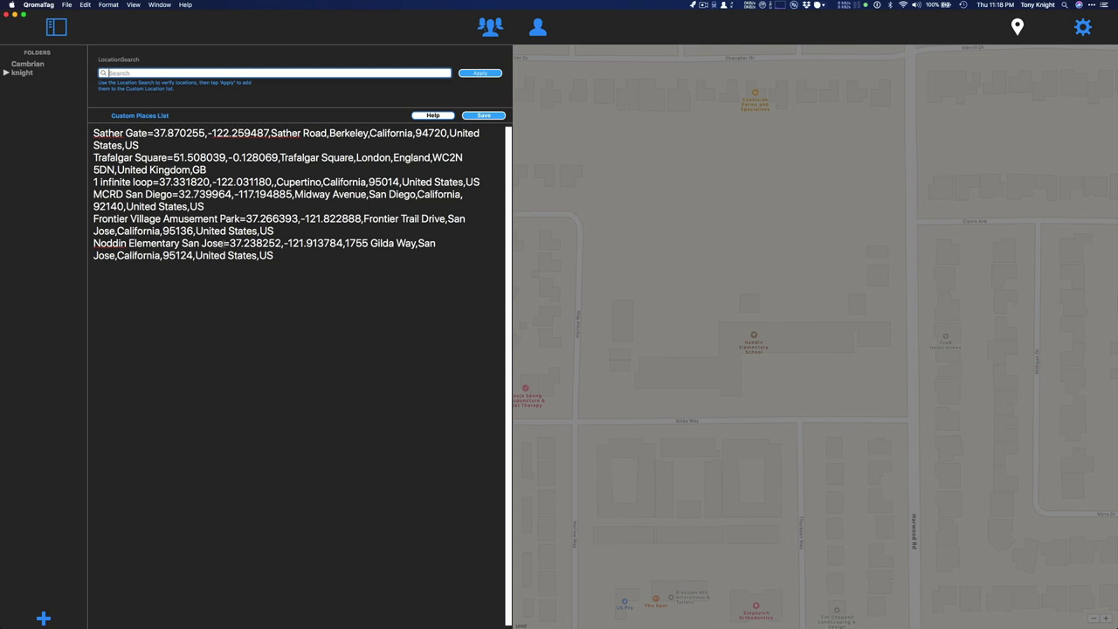
drag(224, 243, 229, 273)
click(229, 281)
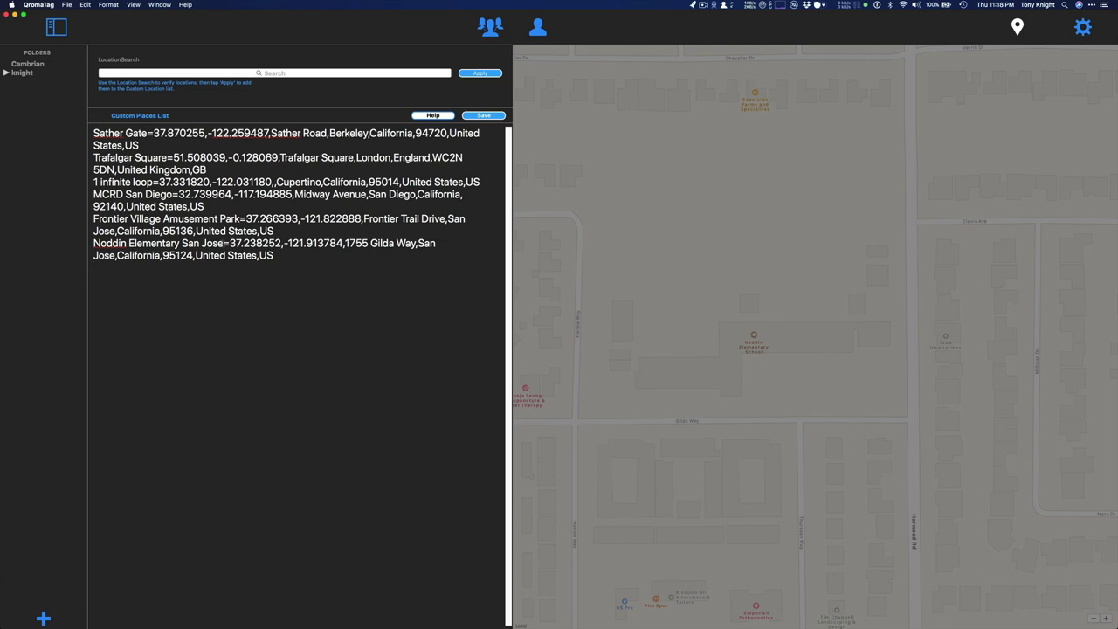
drag(224, 244, 182, 244)
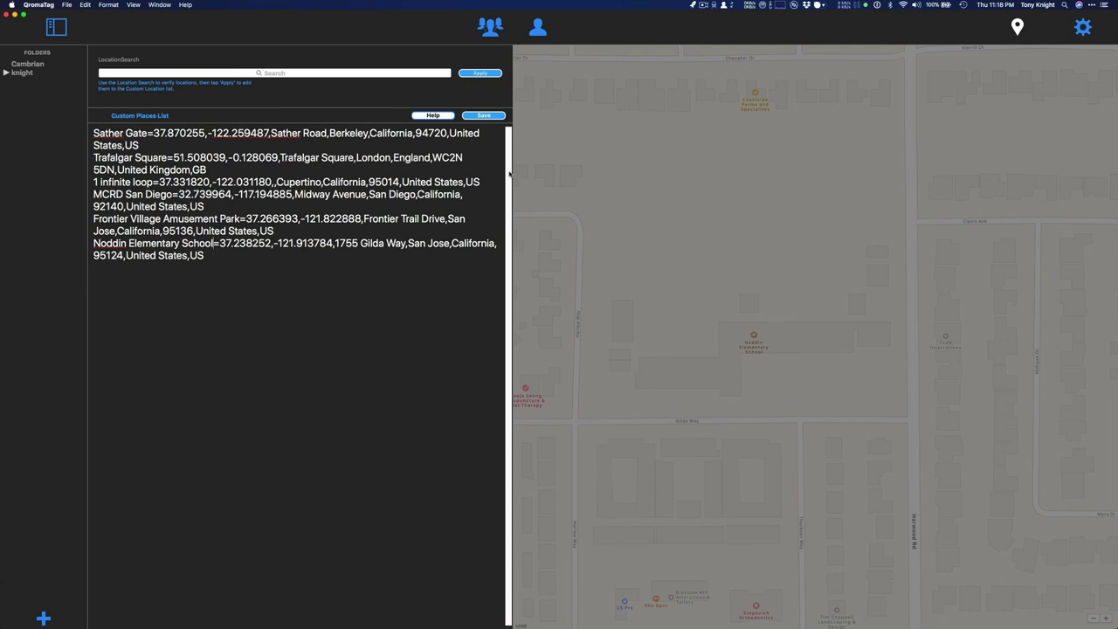
Save the custom places and bring up the list of saved custom locations
click(494, 117)
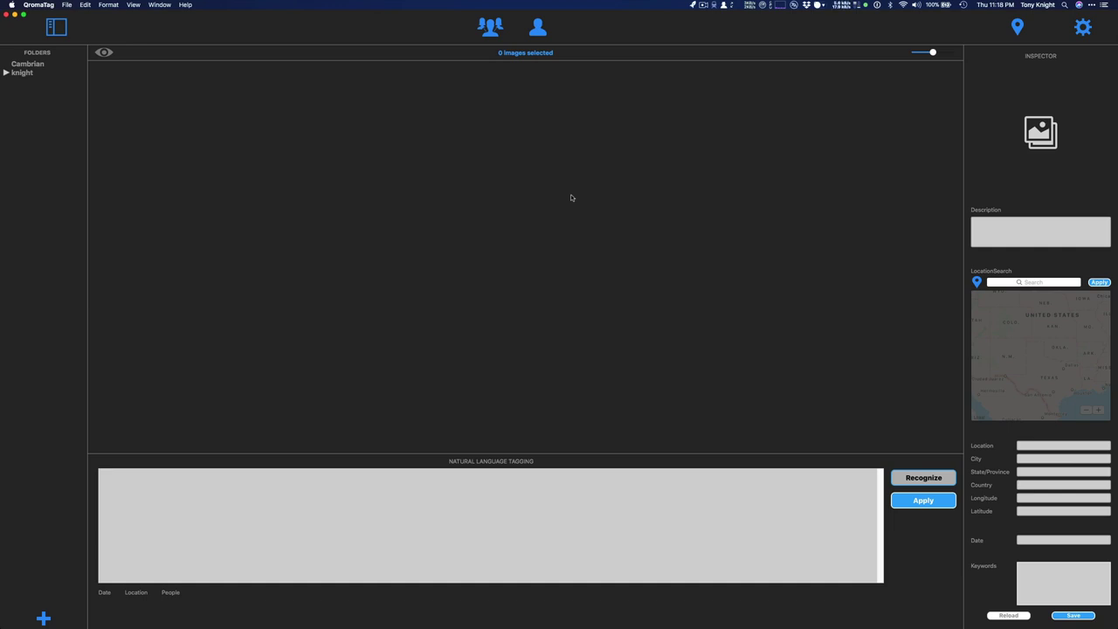
click(978, 282)
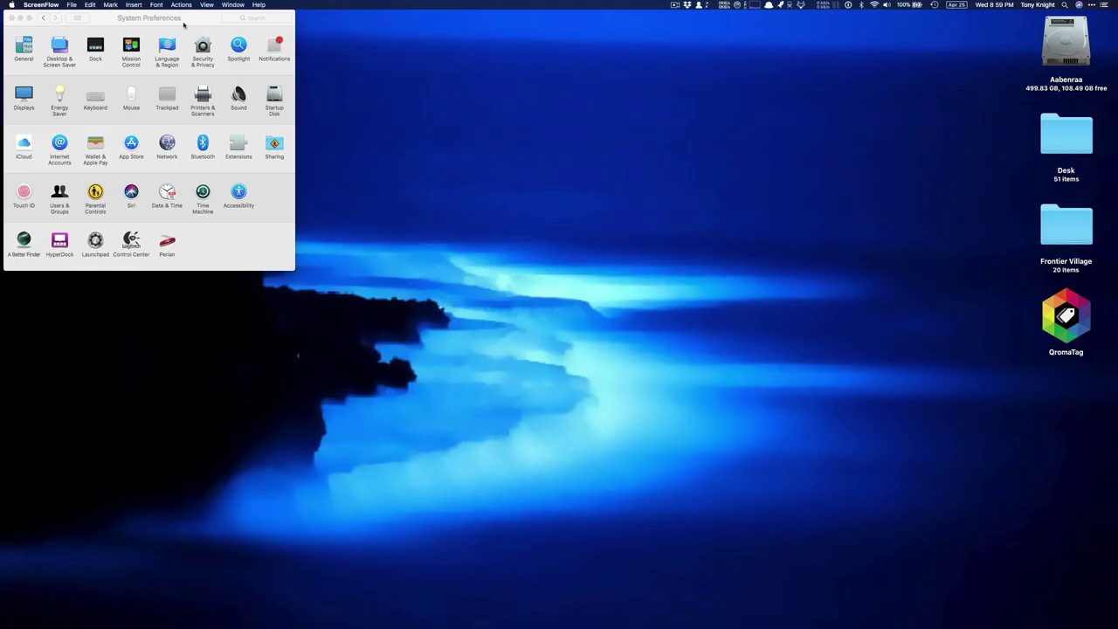
Open Keyboard's Dictation settings, keeping the USB AUDIO CODEC microphone and the Press Fn Key Twice shortcut
click(177, 21)
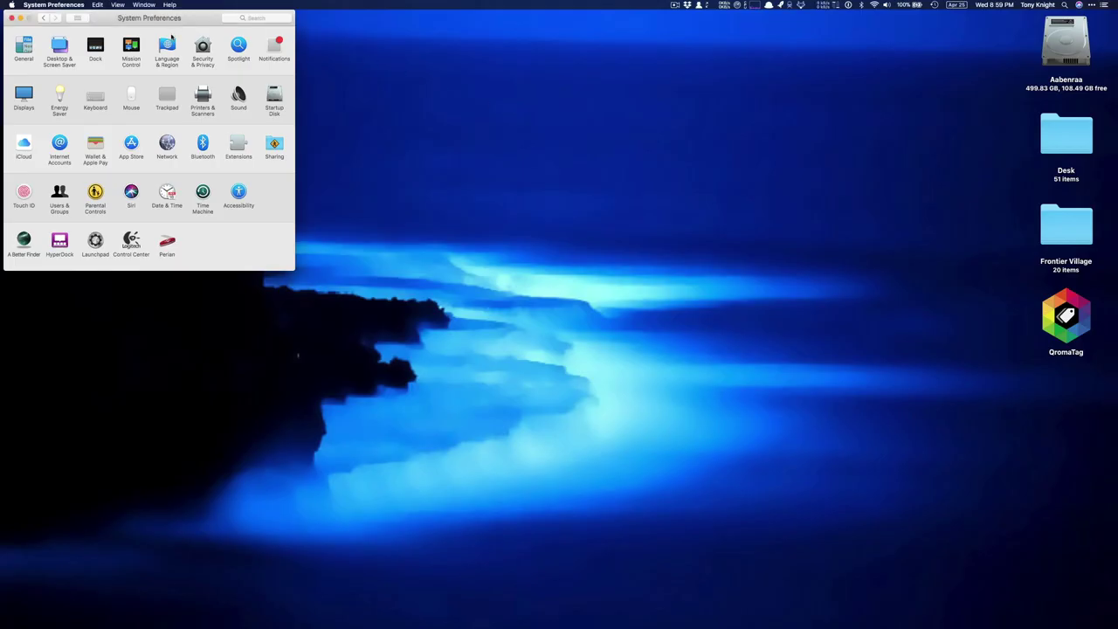
click(94, 99)
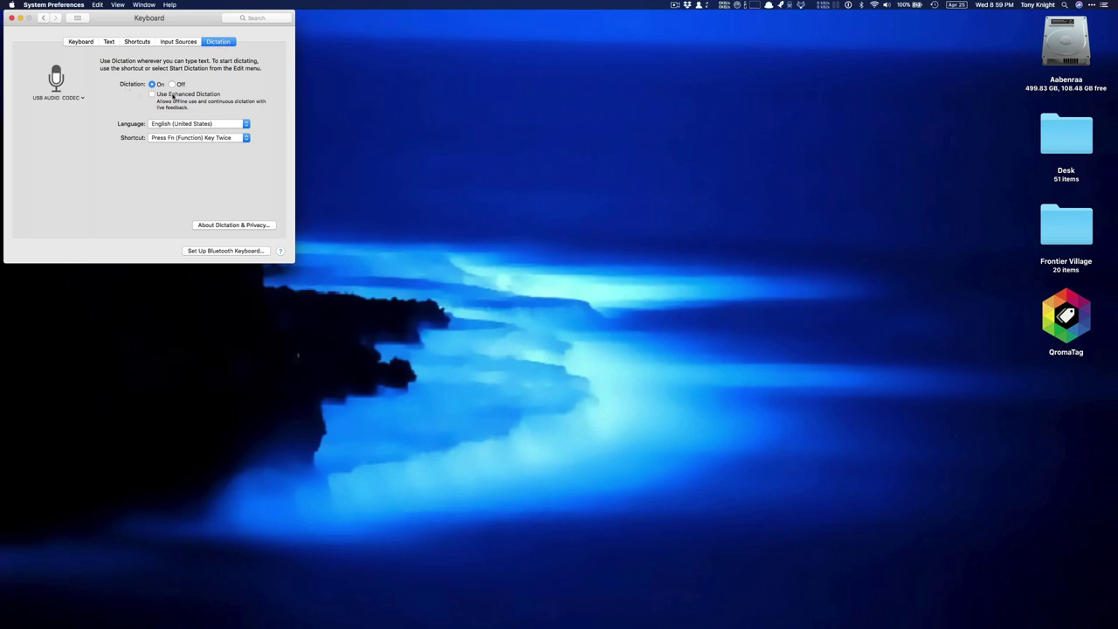
click(83, 97)
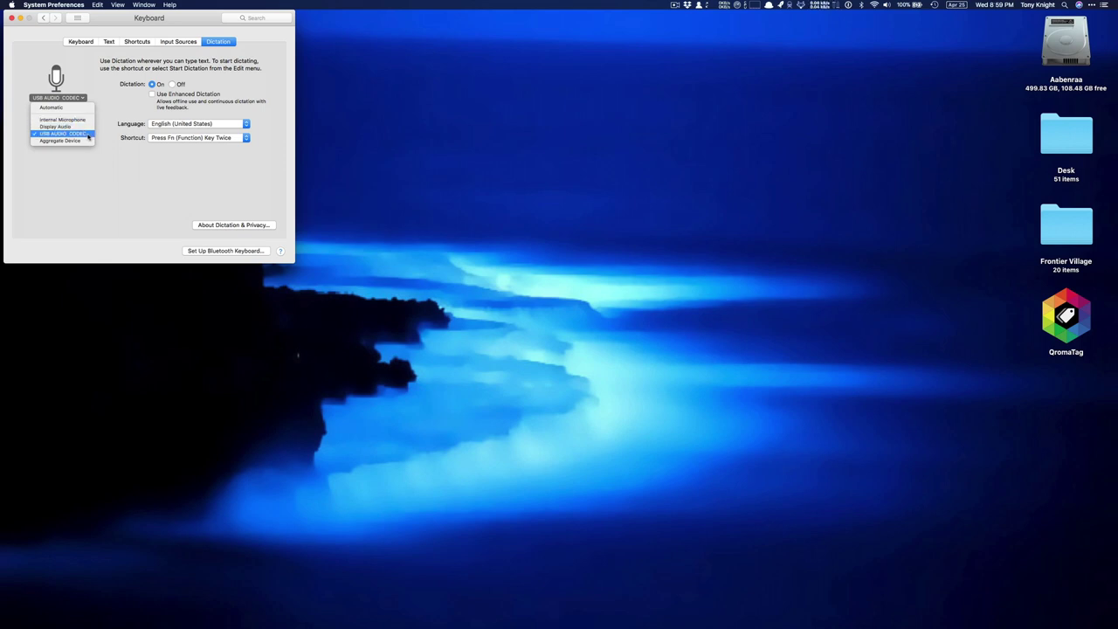
click(93, 136)
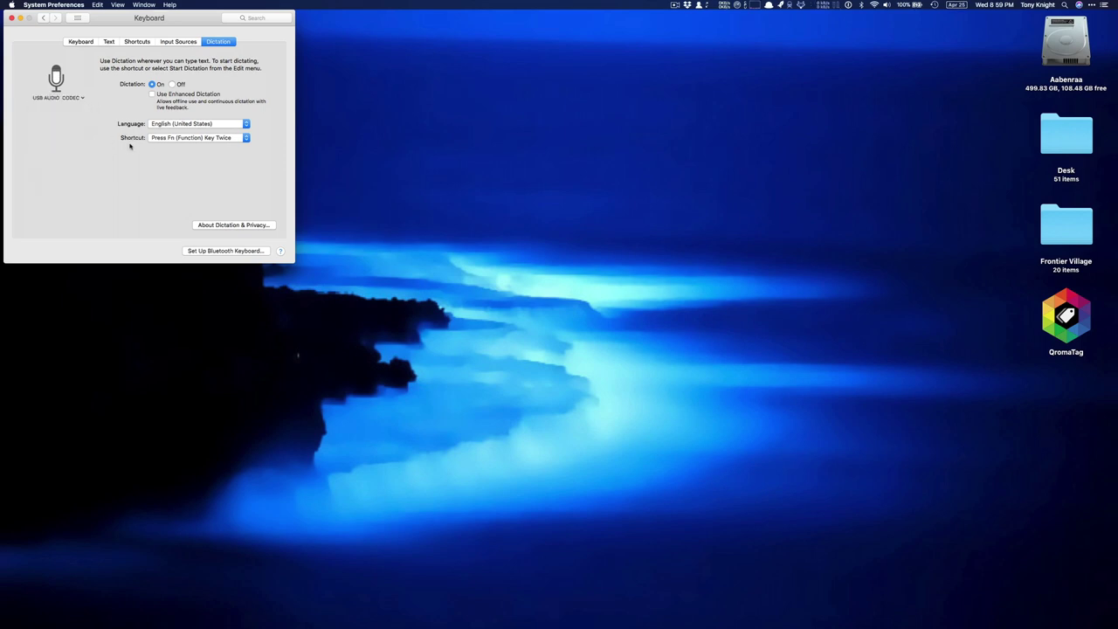
click(247, 138)
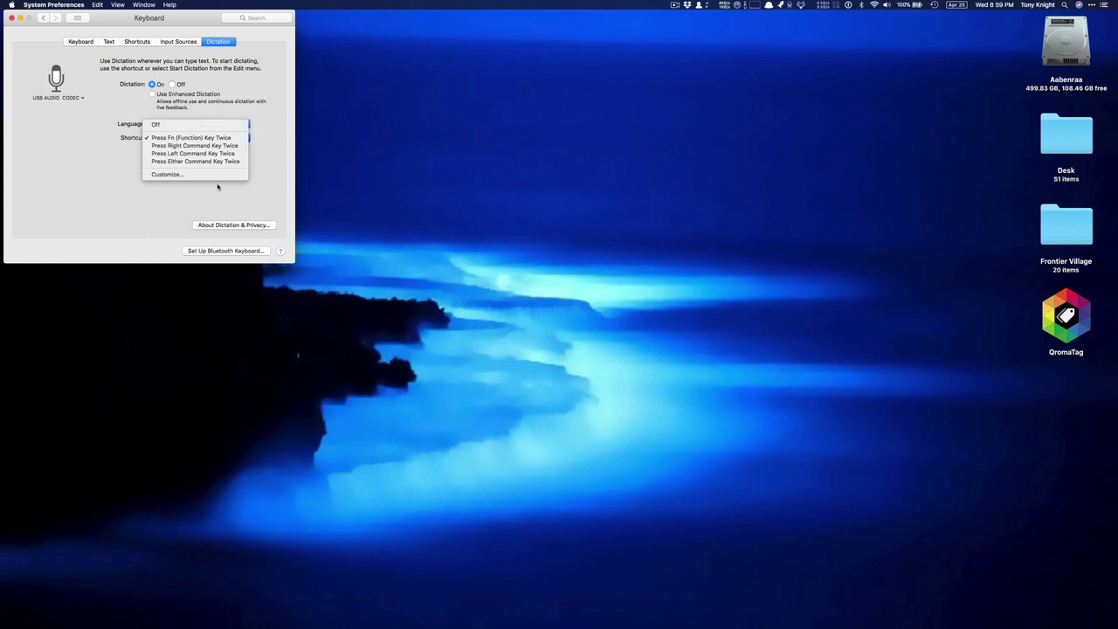
click(218, 185)
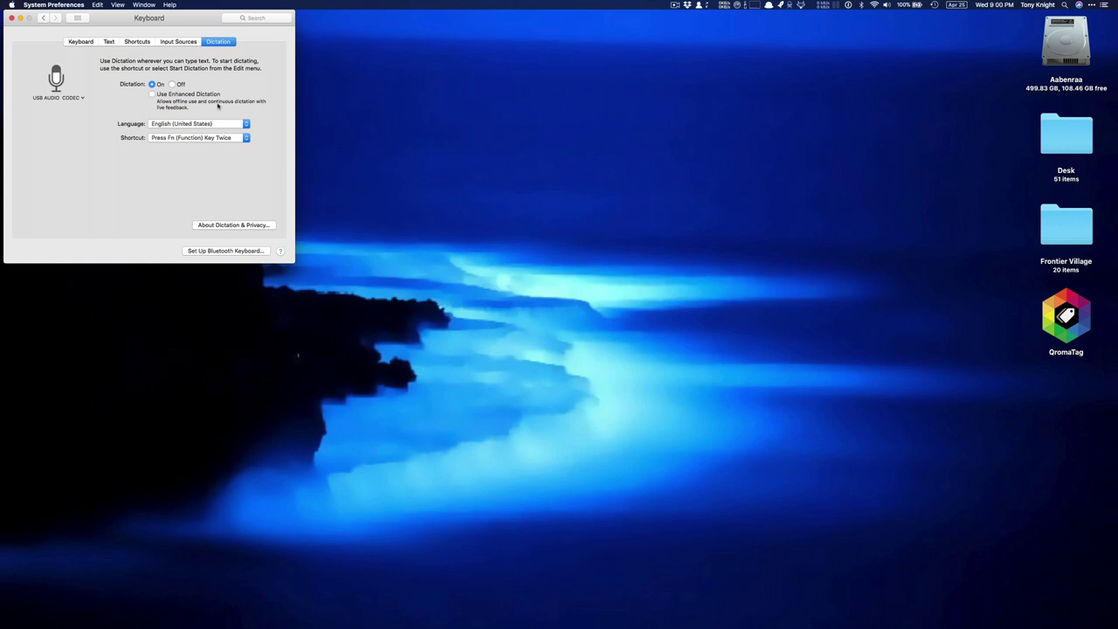
Switch to Contacts' 'Hardest names' smart group, then to a blank Untitled TextEdit document
key(super+Tab)
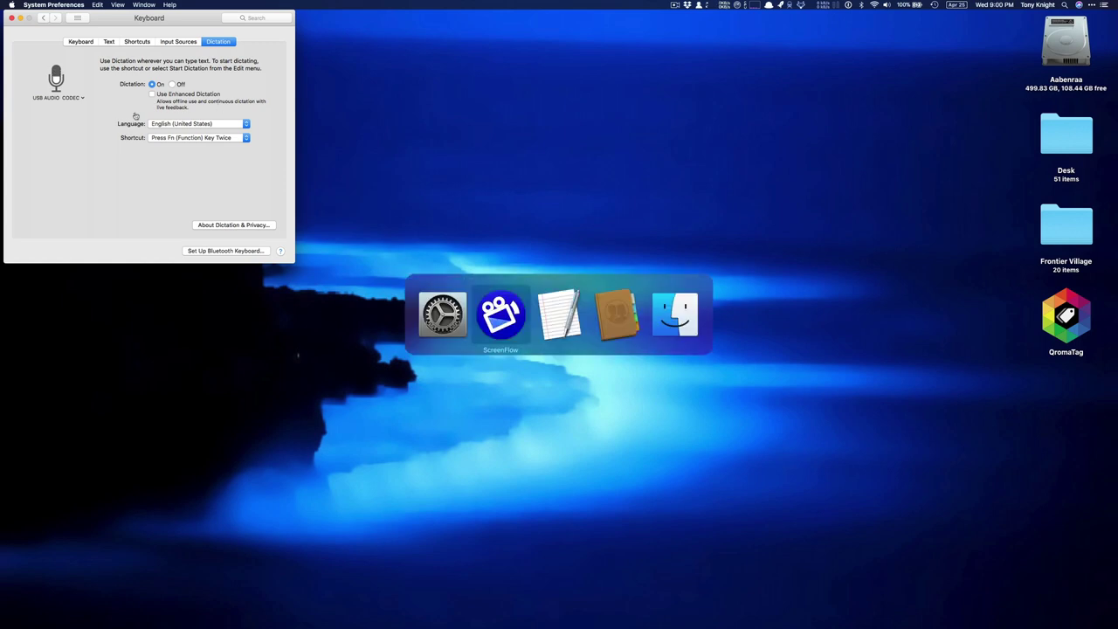
key(super+Tab)
key(super+Tab)
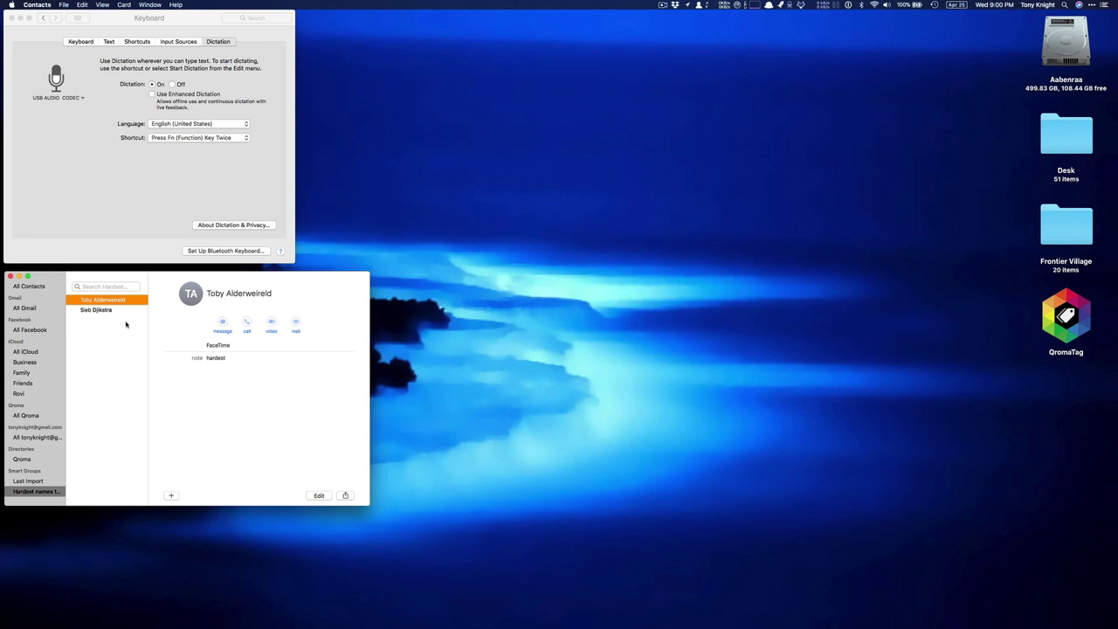
key(super+Tab)
key(super+Tab)
key(super+Tab)
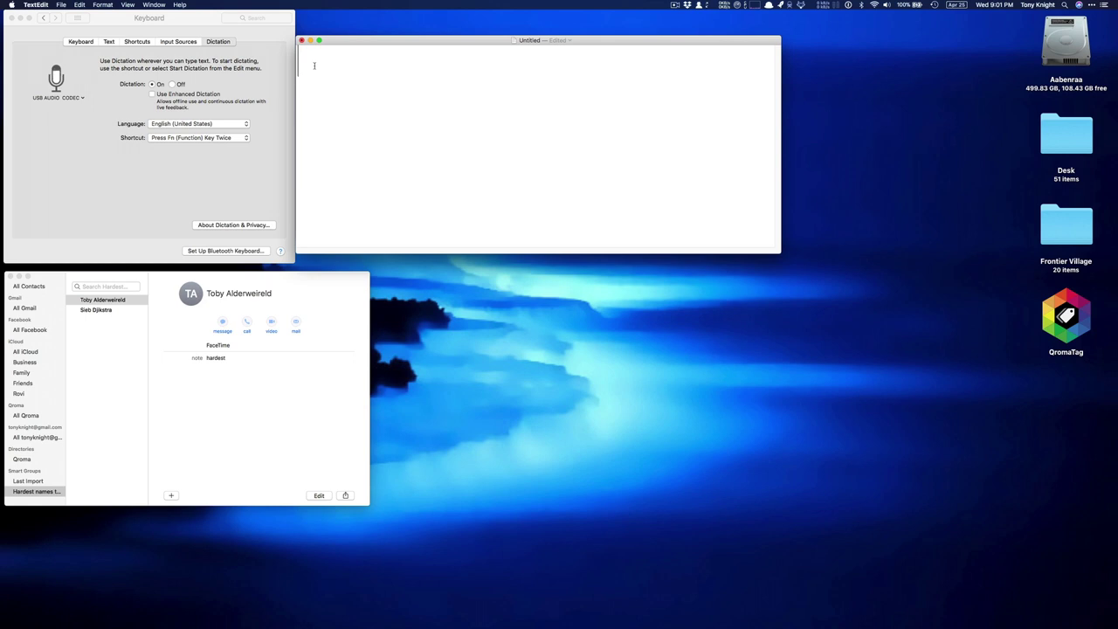
Dictate both contacts' names, joined by 'and', as the document's first line
key(fn)
key(fn)
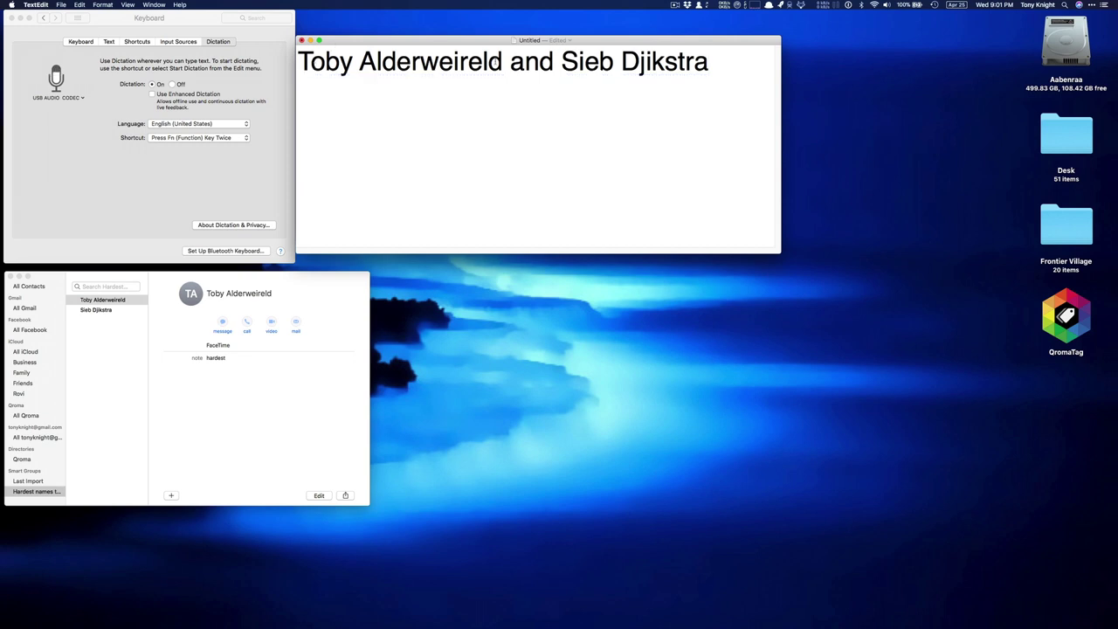
Turn on Enhanced Dictation and dictate the names again as a second line
click(152, 94)
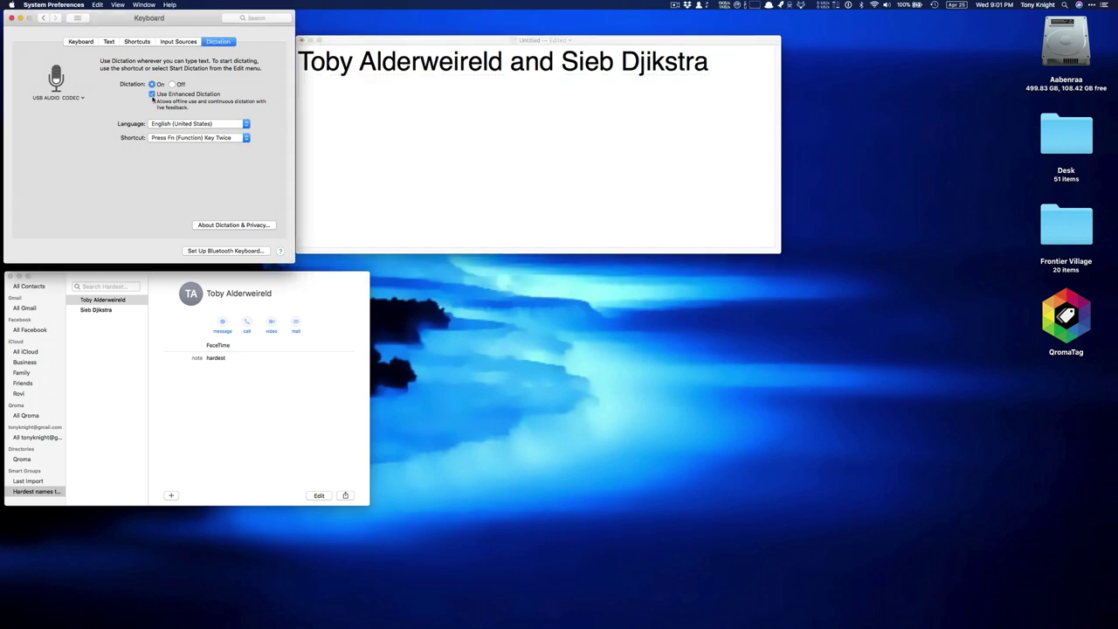
click(373, 106)
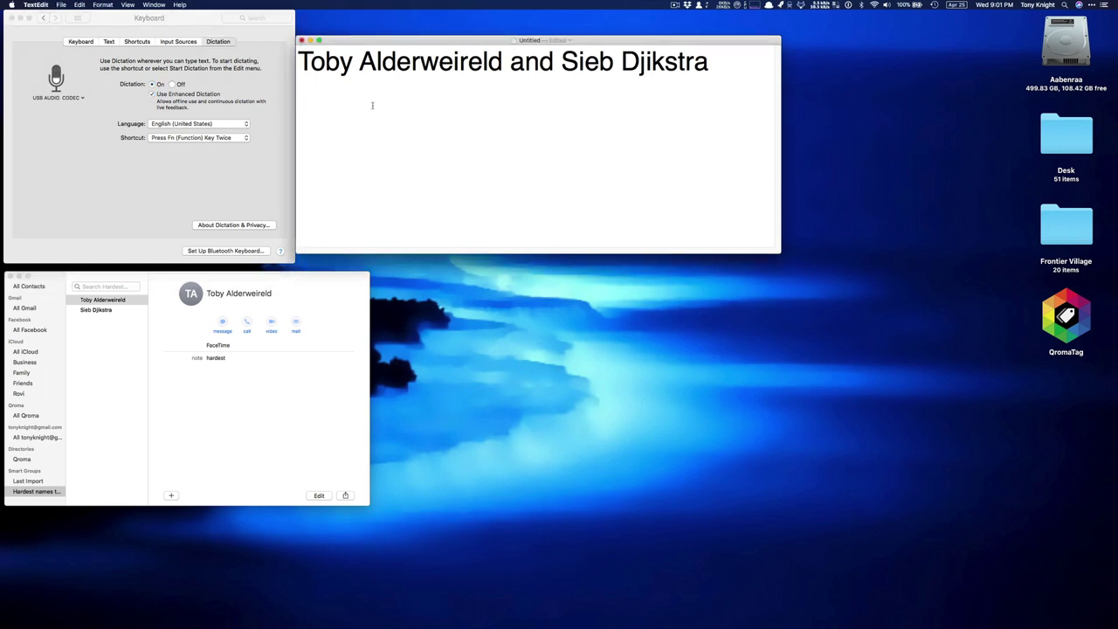
key(fn)
key(fn)
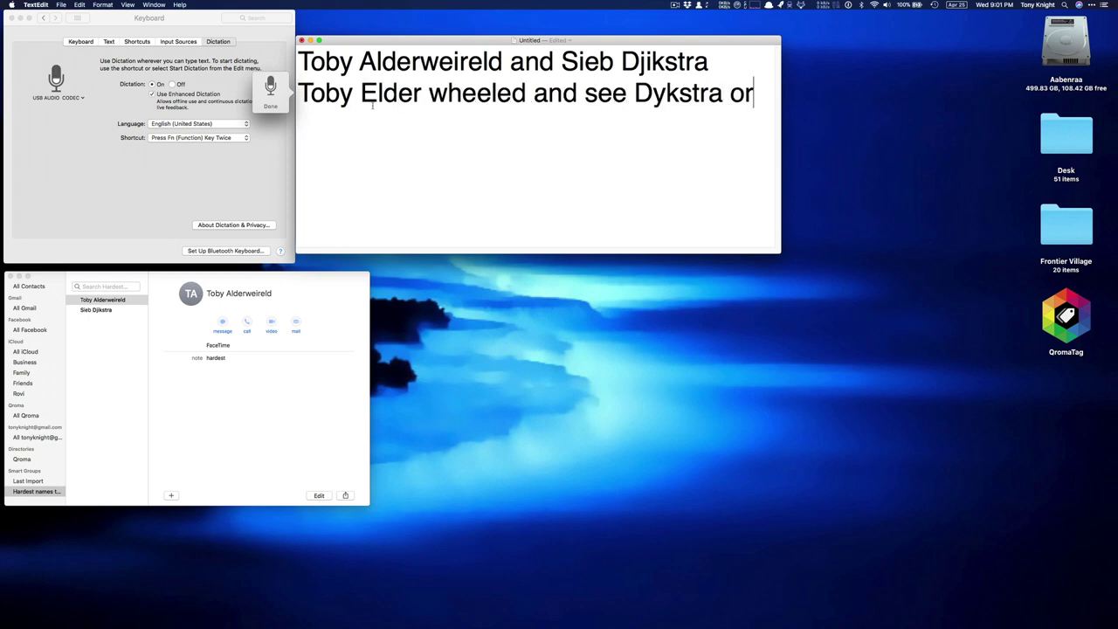
key(fn)
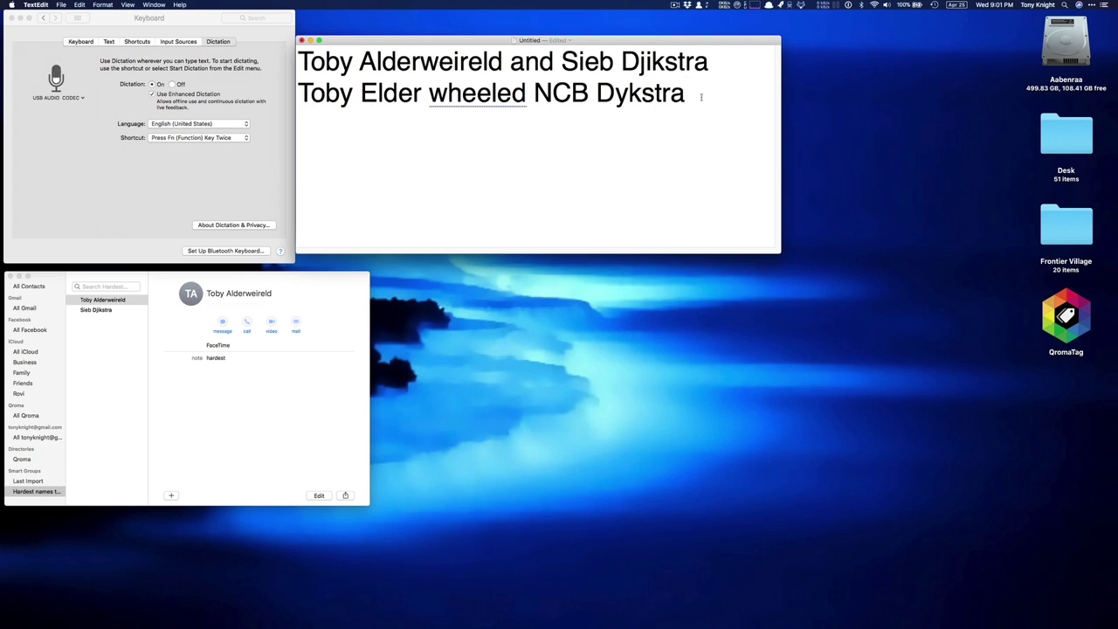
Switch back to standard dictation and dictate the names correctly on a third line
key(Return)
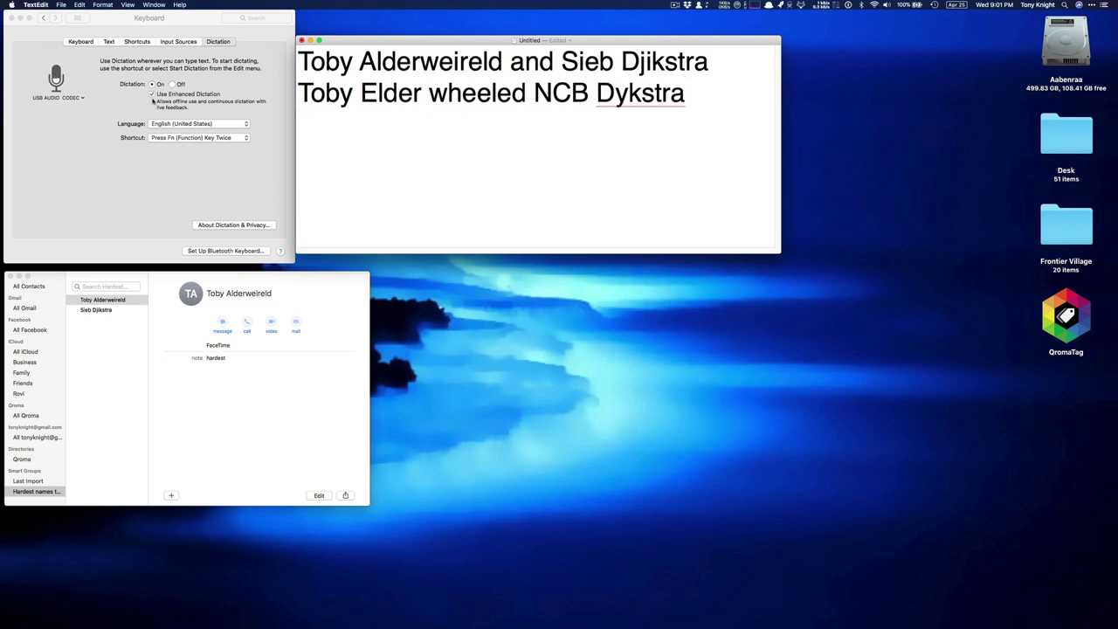
click(151, 95)
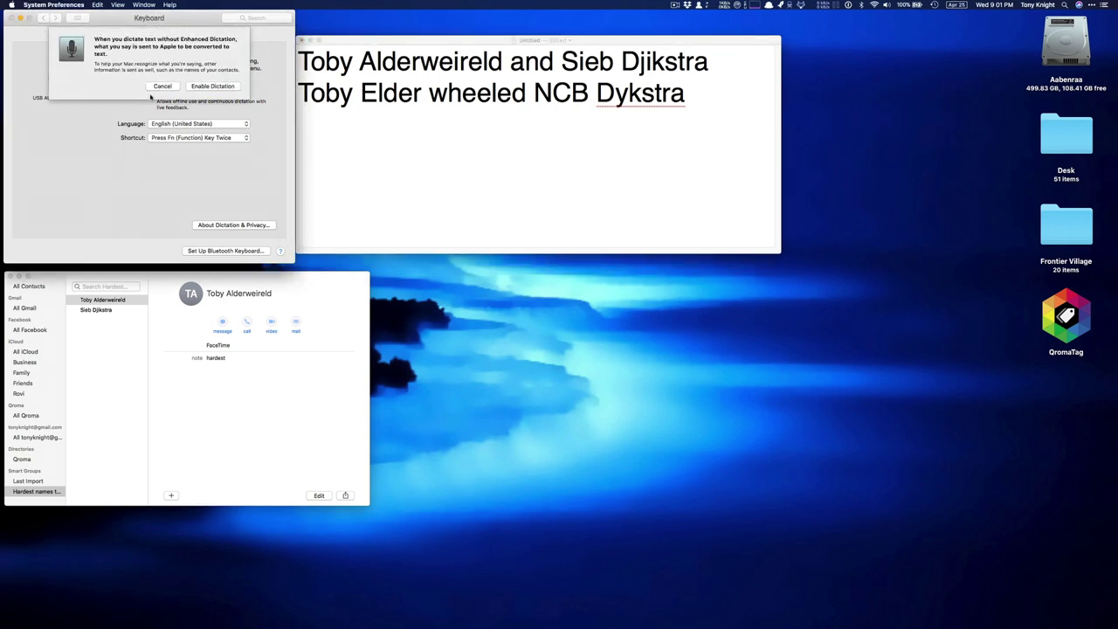
click(194, 88)
click(320, 121)
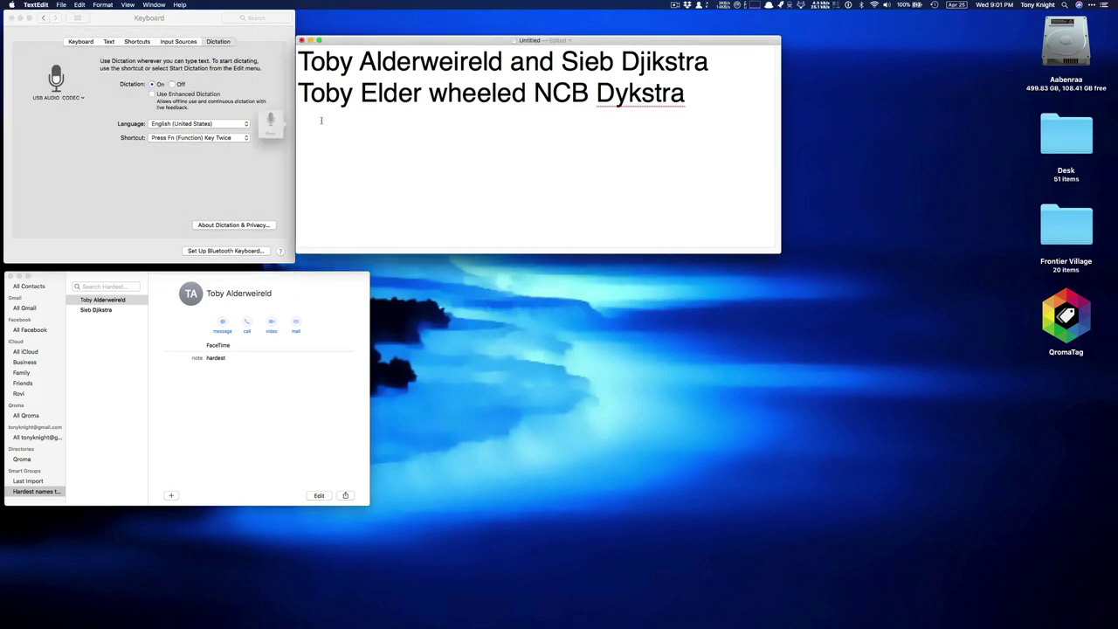
key(fn)
key(fn)
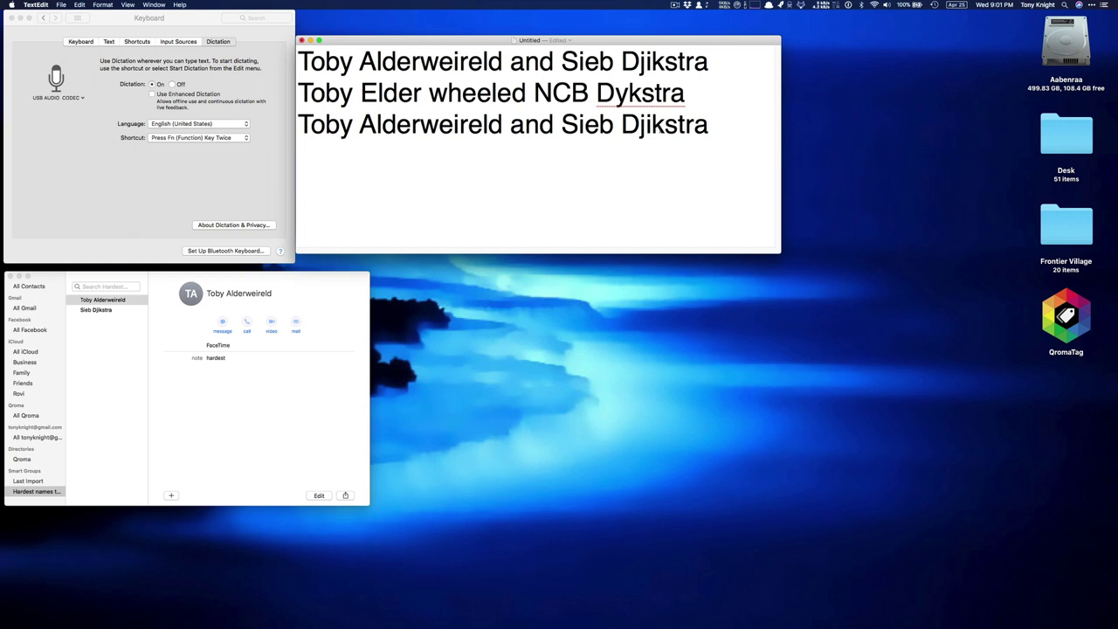
click(152, 102)
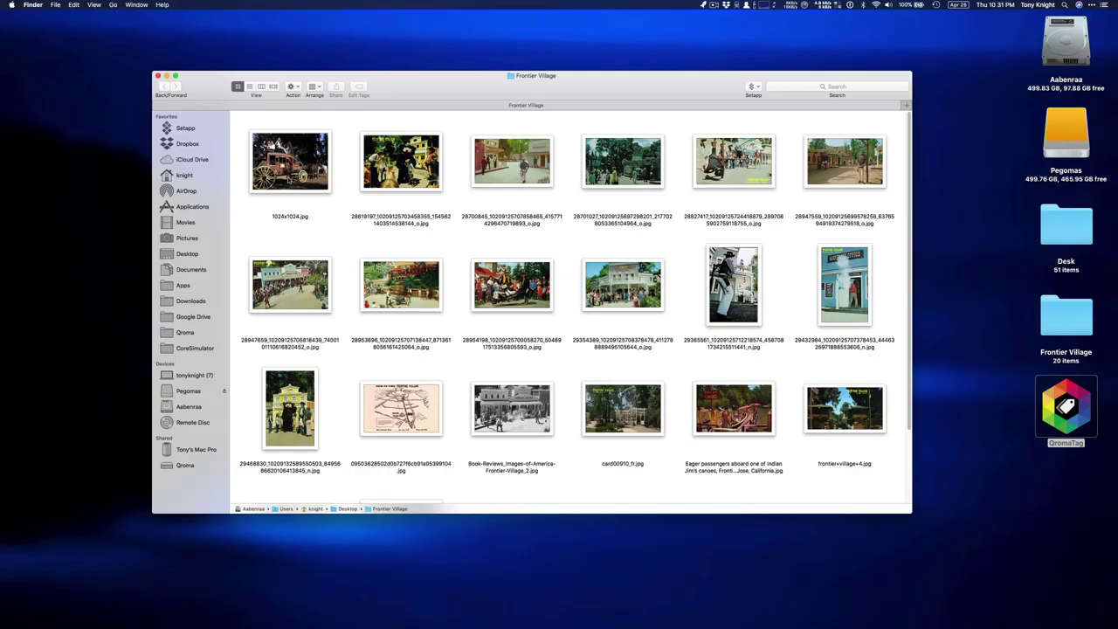
Quick Look from 1024x1024.jpg through the Marshal and Mexican Market street scenes
click(290, 174)
key(space)
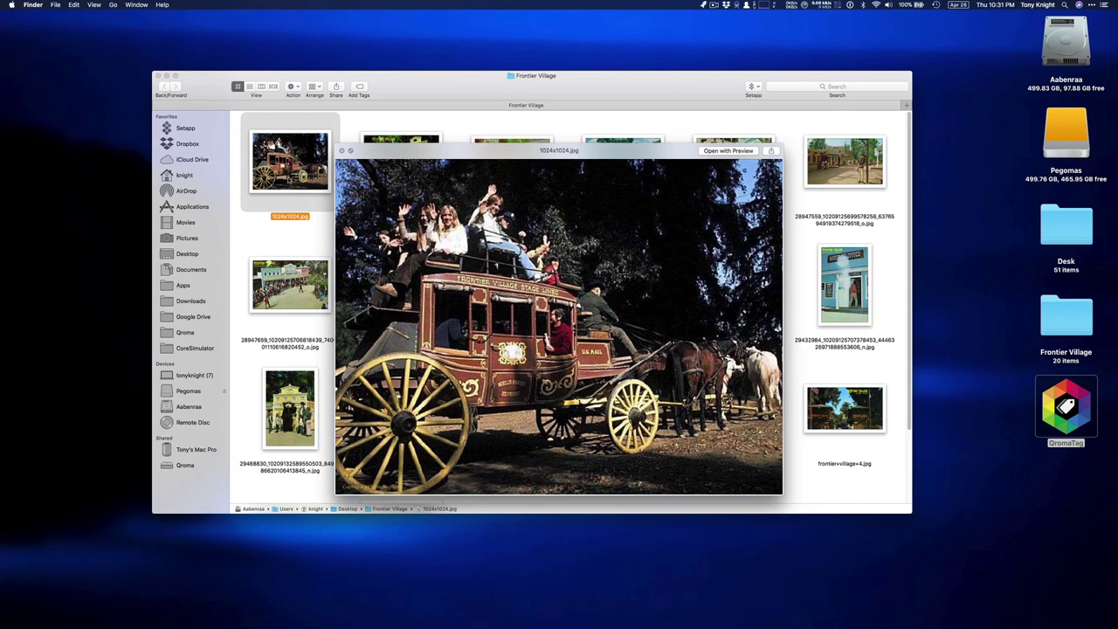
key(Right)
key(Right)
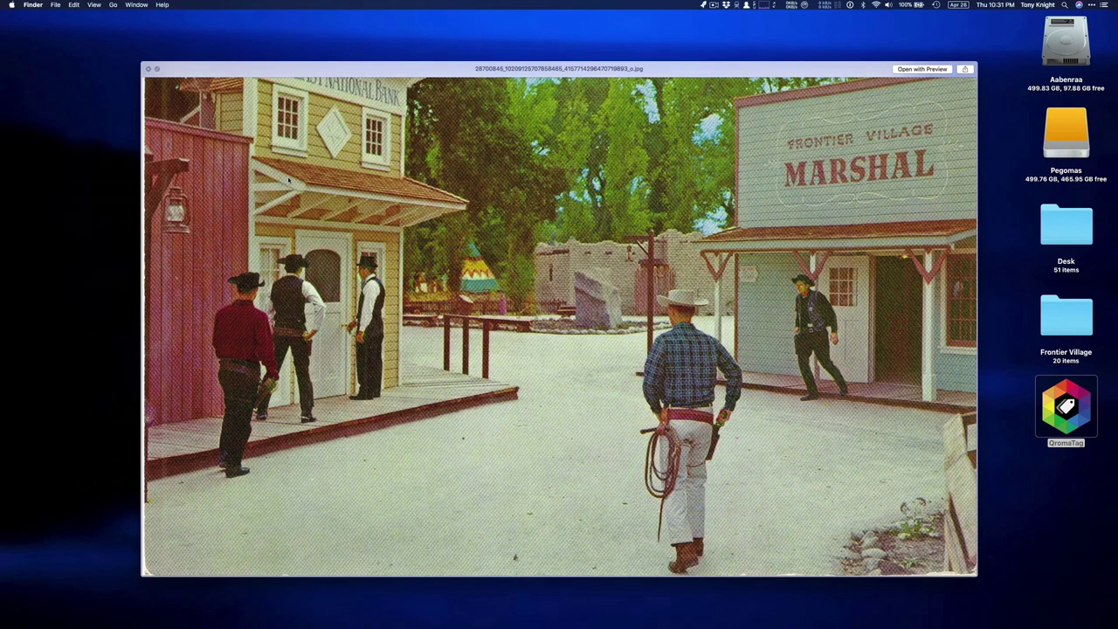
key(Right)
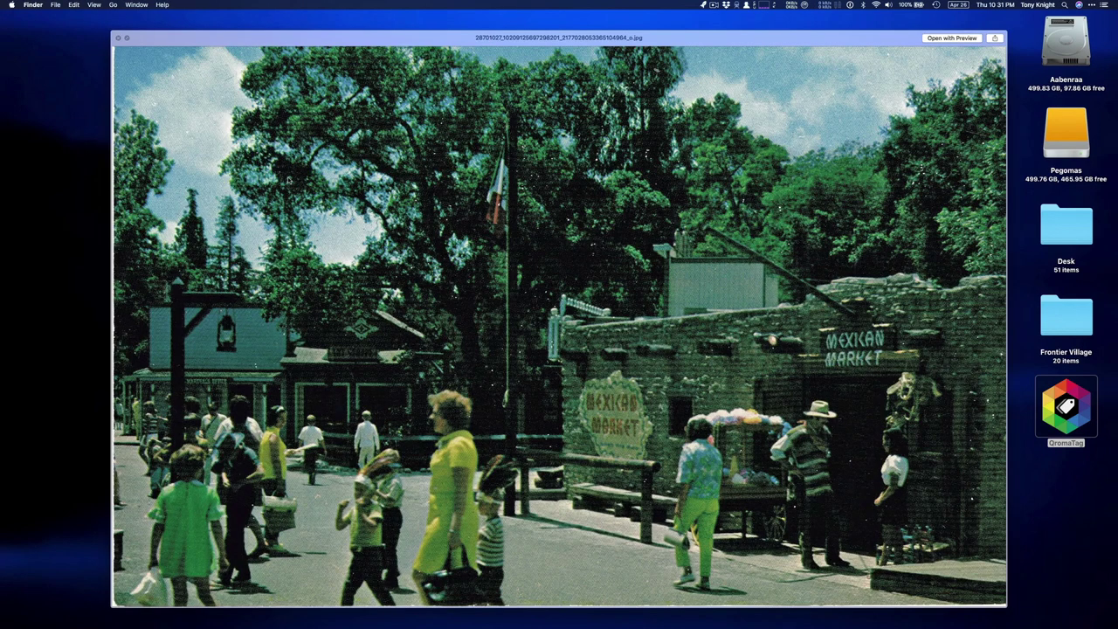
key(Right)
key(Right)
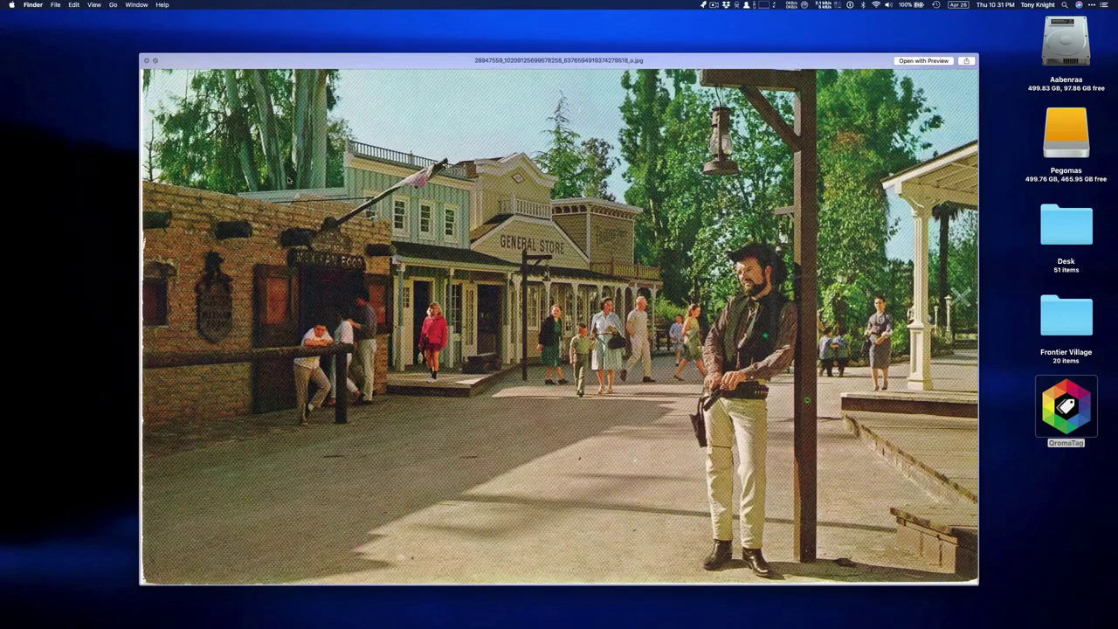
key(space)
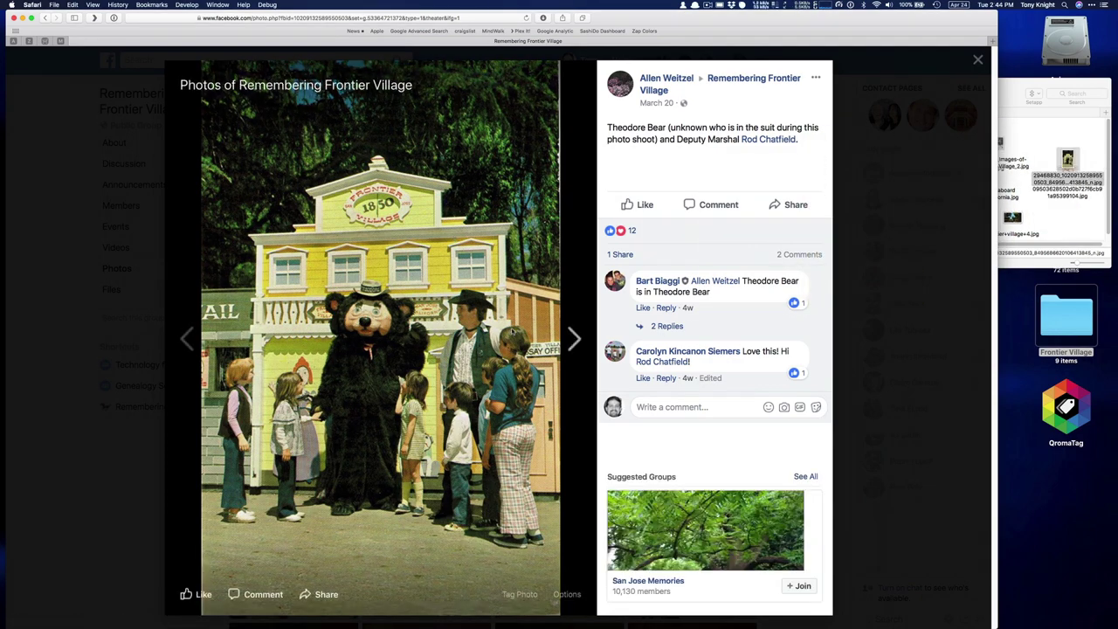
Browse the album photos and save one into the Frontier Village folder
click(512, 332)
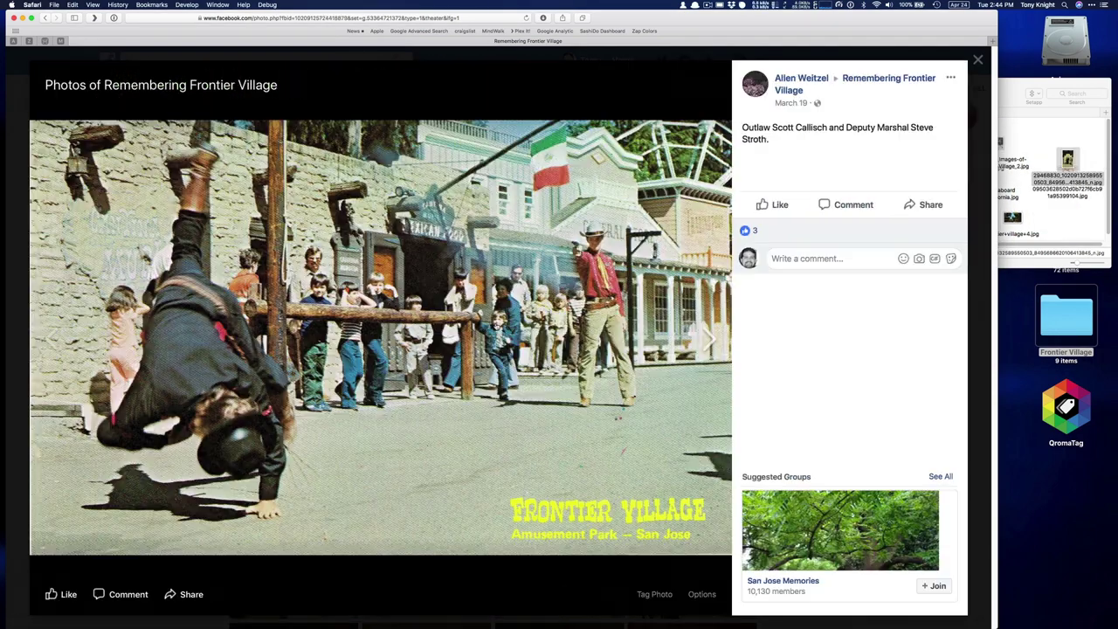
click(524, 284)
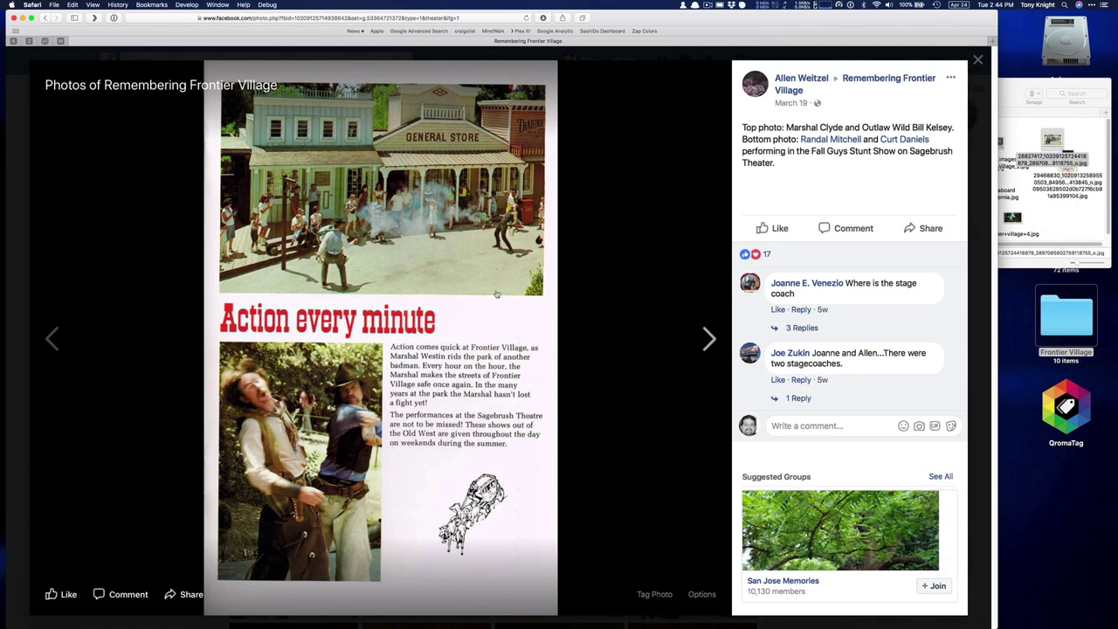
click(506, 300)
drag(506, 299, 1048, 166)
key(Right)
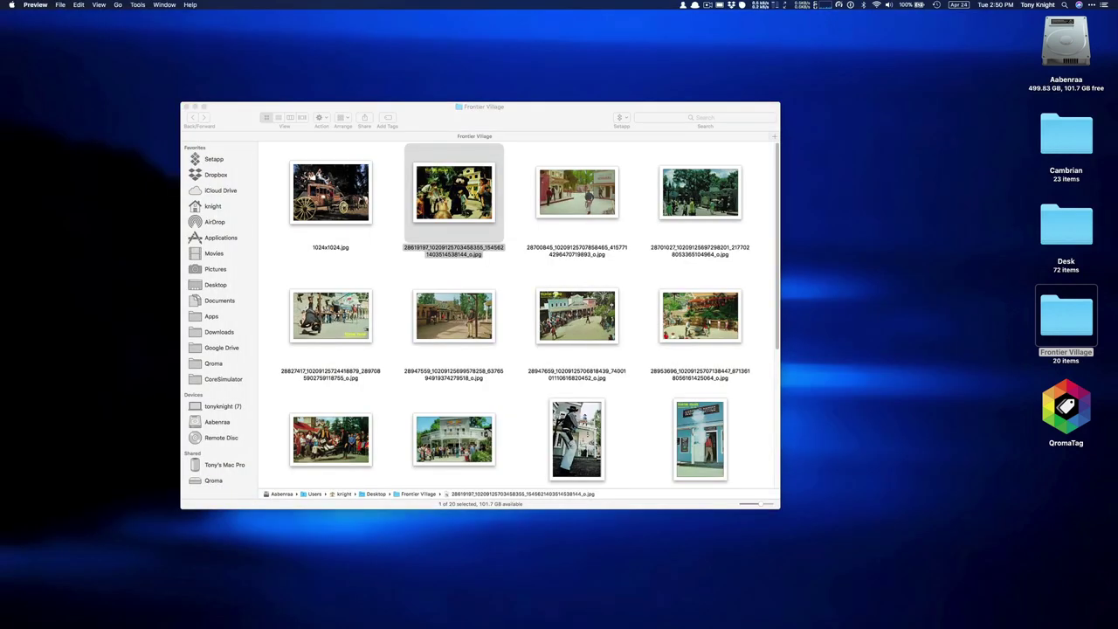
Show the photo's JFIF image information and widen the inspector window
key(super+i)
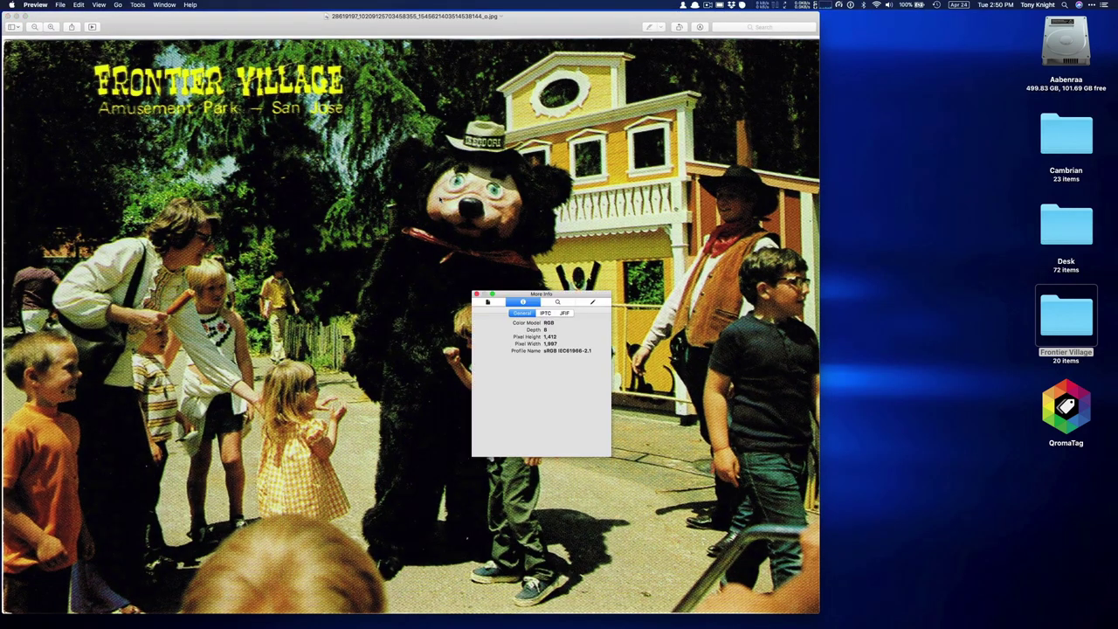
click(563, 313)
drag(609, 453, 701, 460)
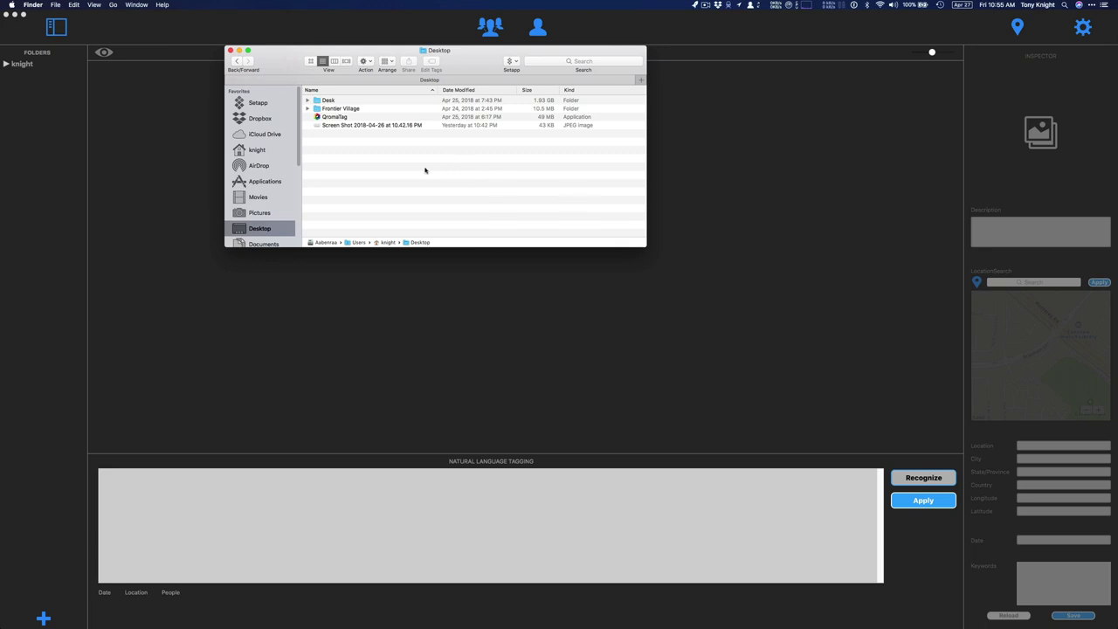
Drag the Frontier Village folder from the Desktop into QromaTag's Folders sidebar
click(318, 111)
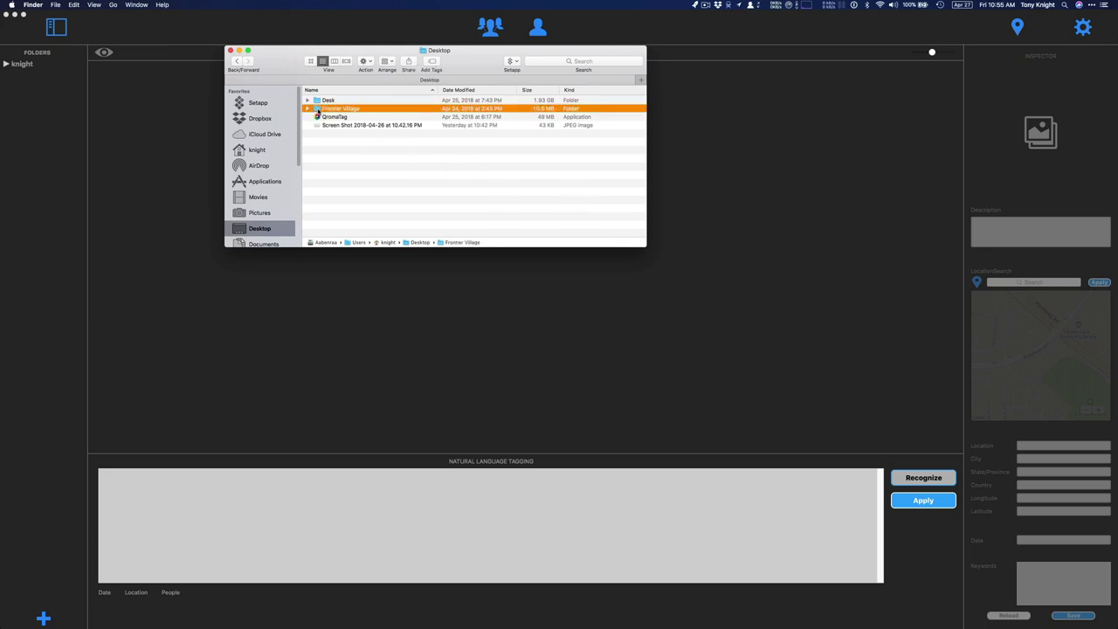
drag(318, 111, 24, 95)
click(16, 135)
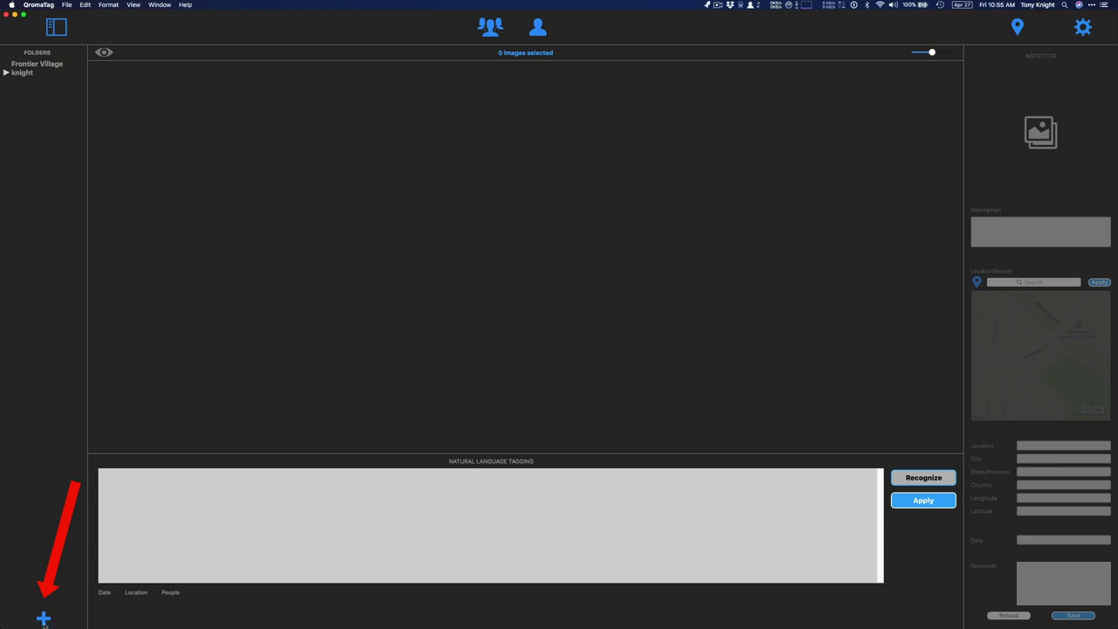
Show the Frontier Village photos and try select-all and a Shift-extended top-row range
click(46, 67)
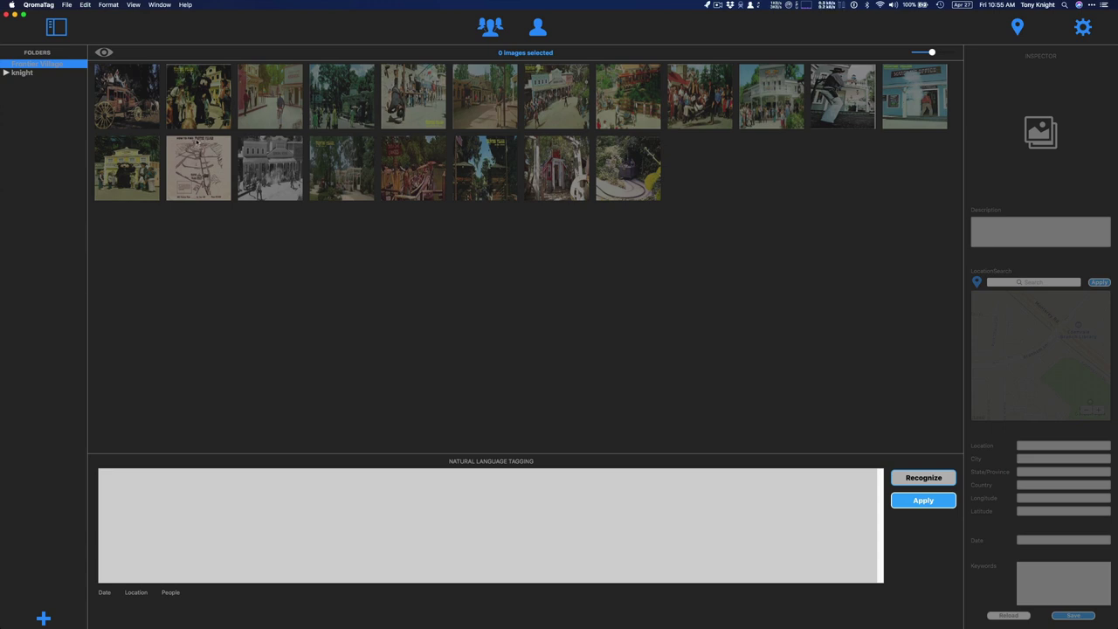
click(138, 116)
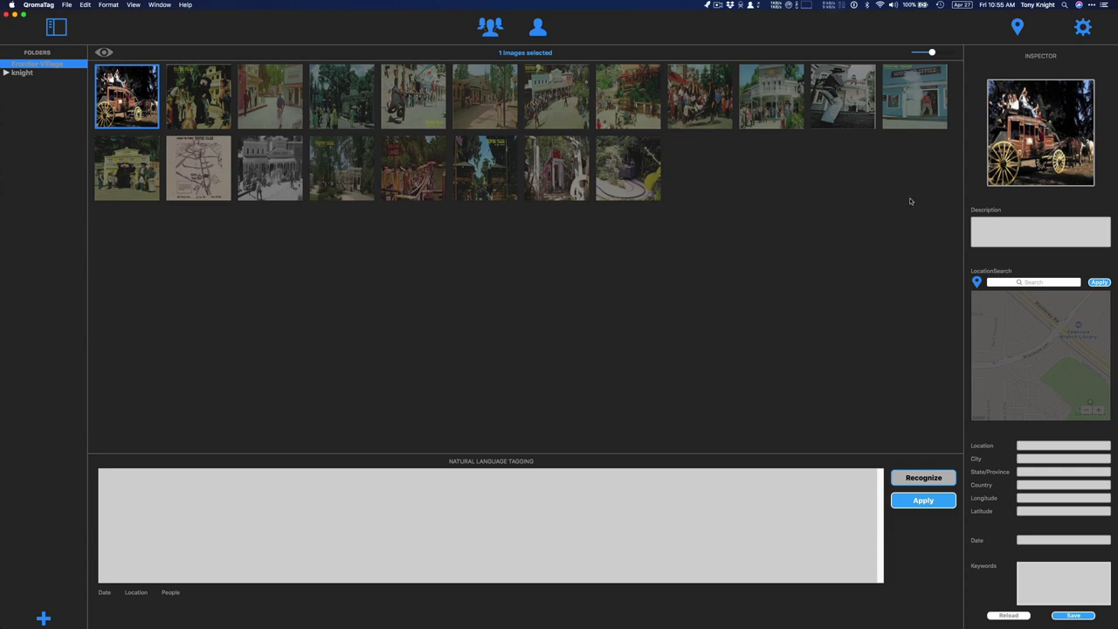
drag(921, 270, 98, 84)
click(247, 280)
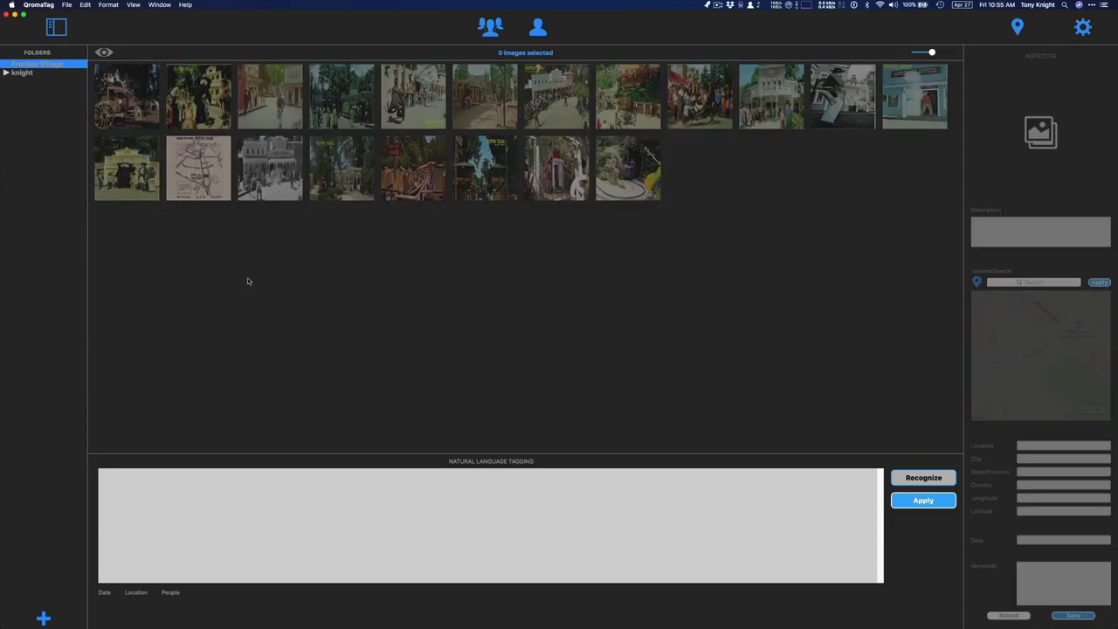
click(130, 102)
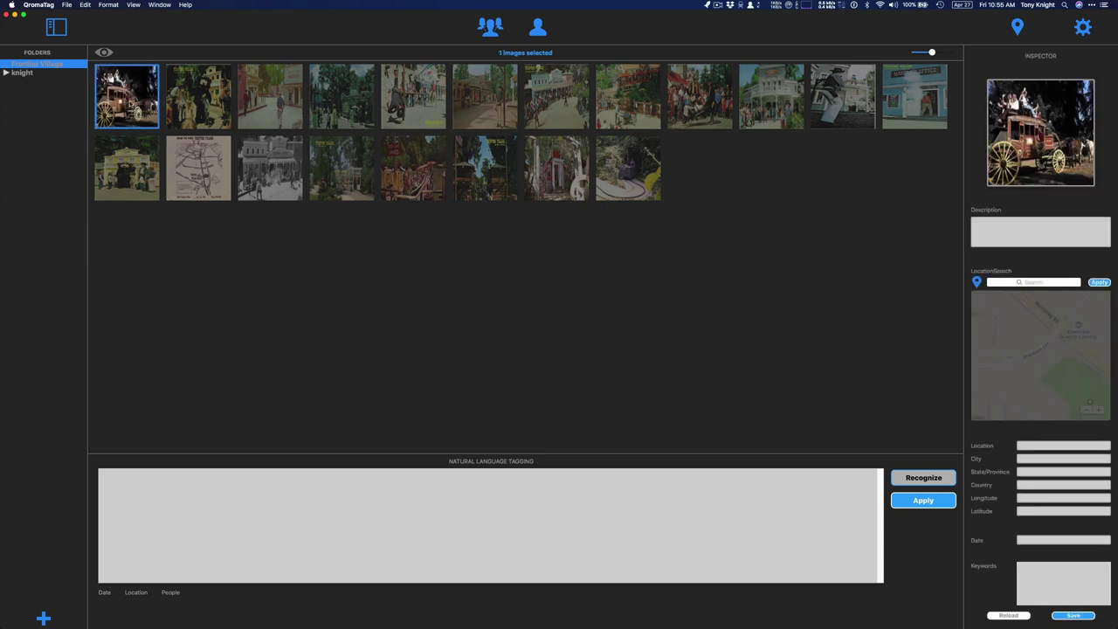
key(shift+Right)
key(shift+Right)
key(shift+Right)
key(shift+Right)
key(shift+Right)
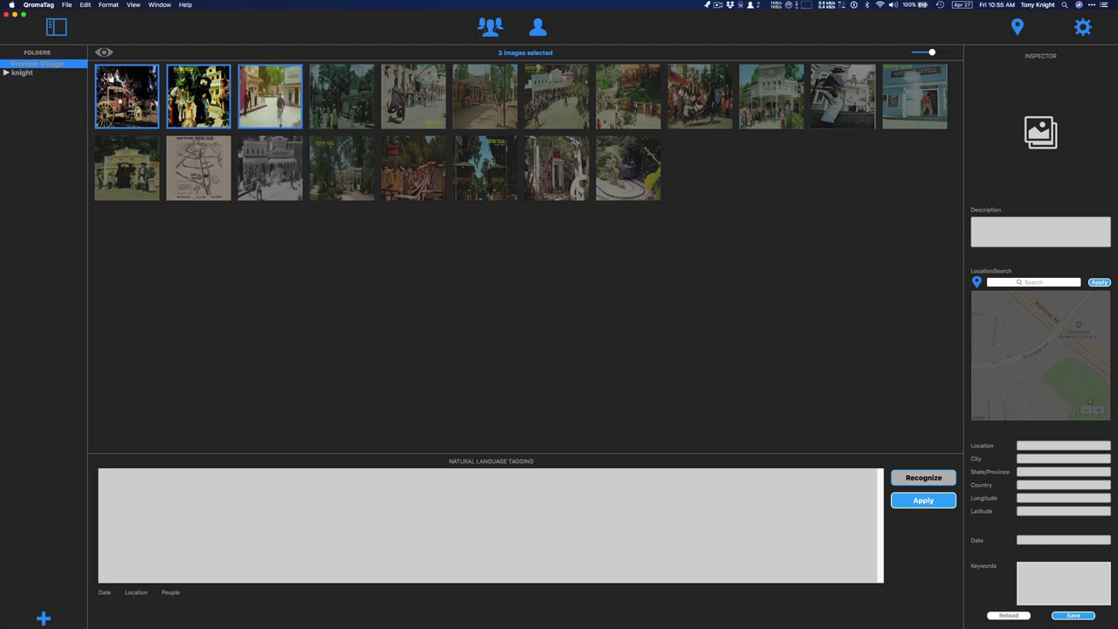
key(shift+Right)
key(shift+Right)
key(shift+Right)
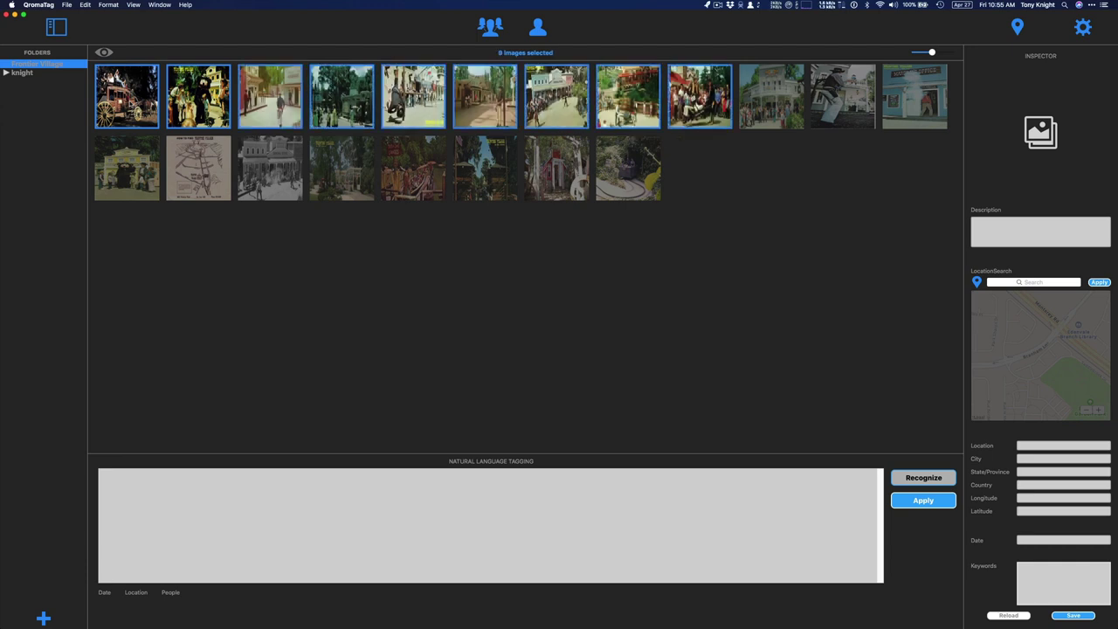
click(295, 224)
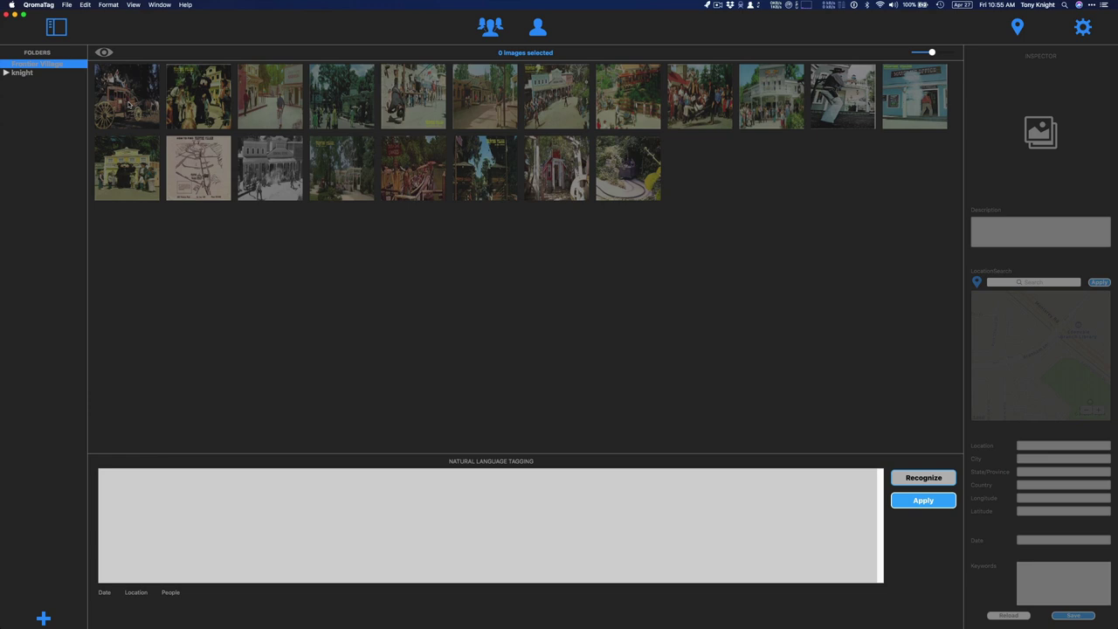
Select the stagecoach photo and Cmd-add the map and five other scattered photos
click(128, 103)
super+click(196, 170)
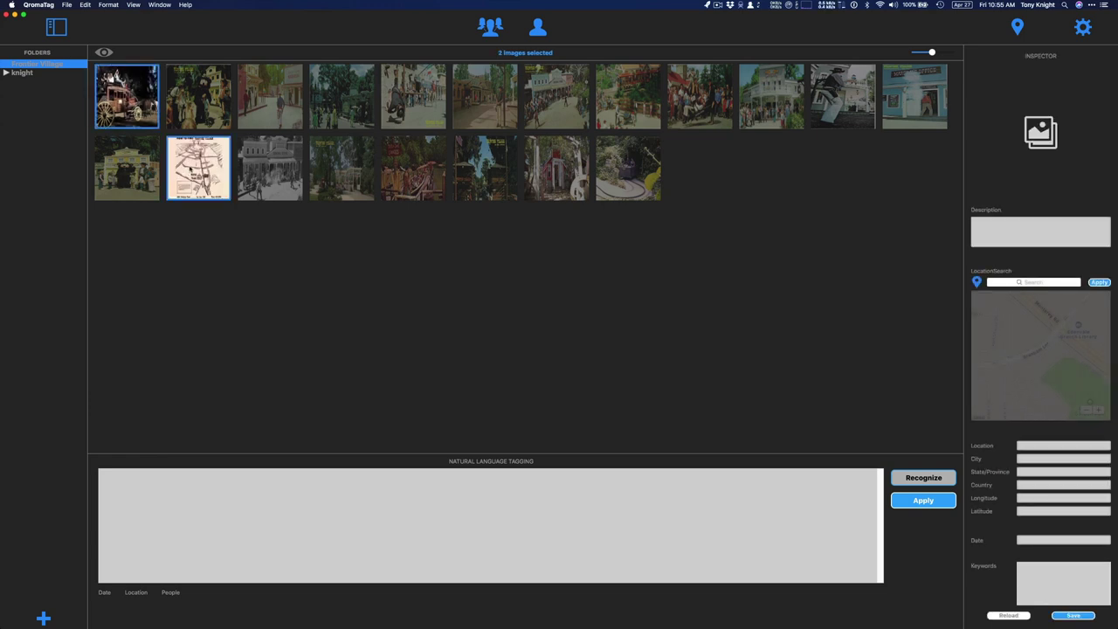
super+click(270, 111)
super+click(331, 174)
super+click(428, 152)
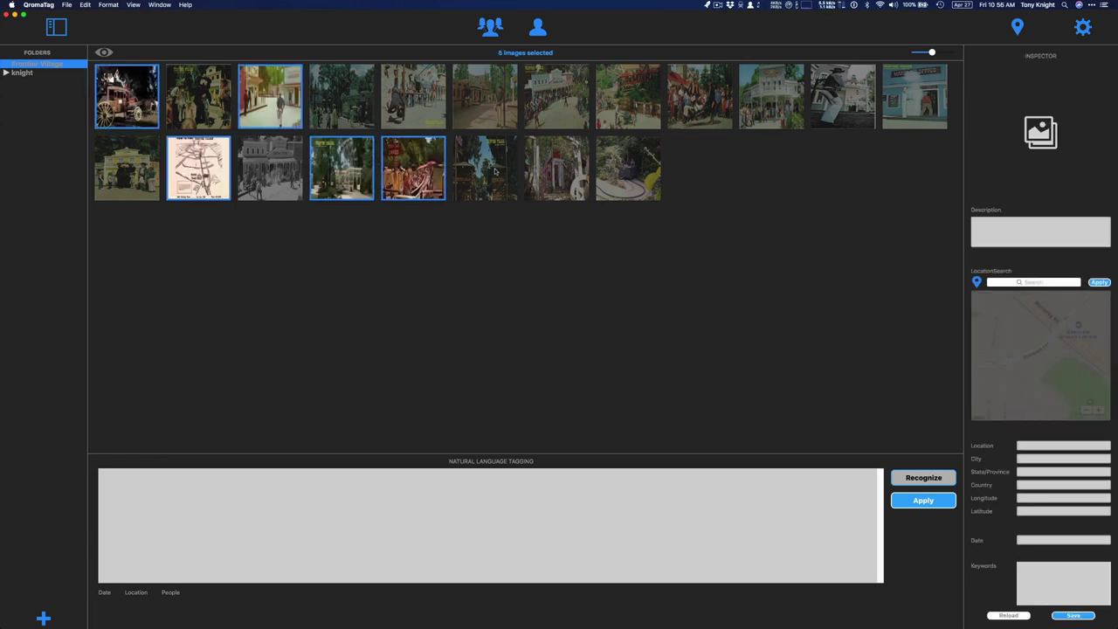
super+click(496, 175)
super+click(497, 109)
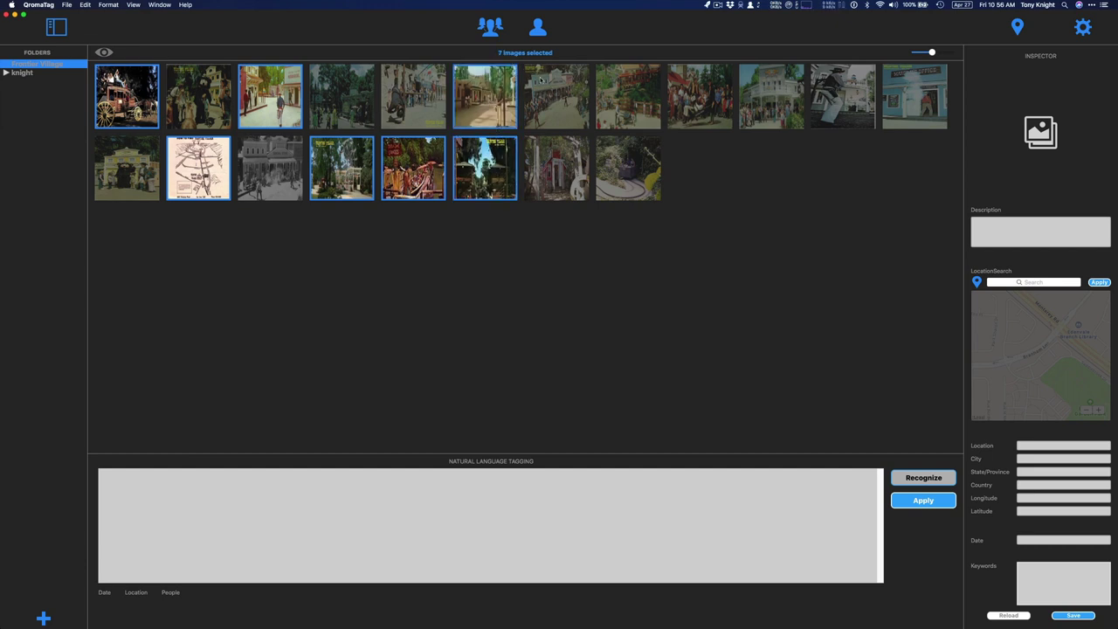
Enlarge the thumbnails and Quick Look from the stagecoach photo through the next pictures
mouse_move(931, 52)
mouse_down()
mouse_move(951, 54)
mouse_move(933, 54)
mouse_move(943, 57)
mouse_up()
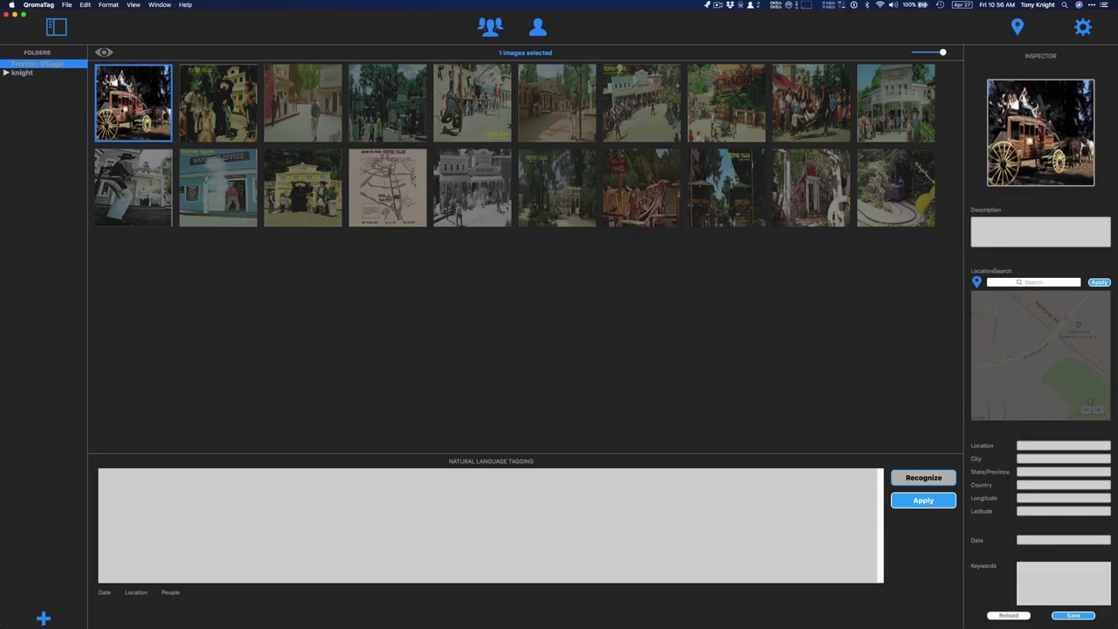
key(space)
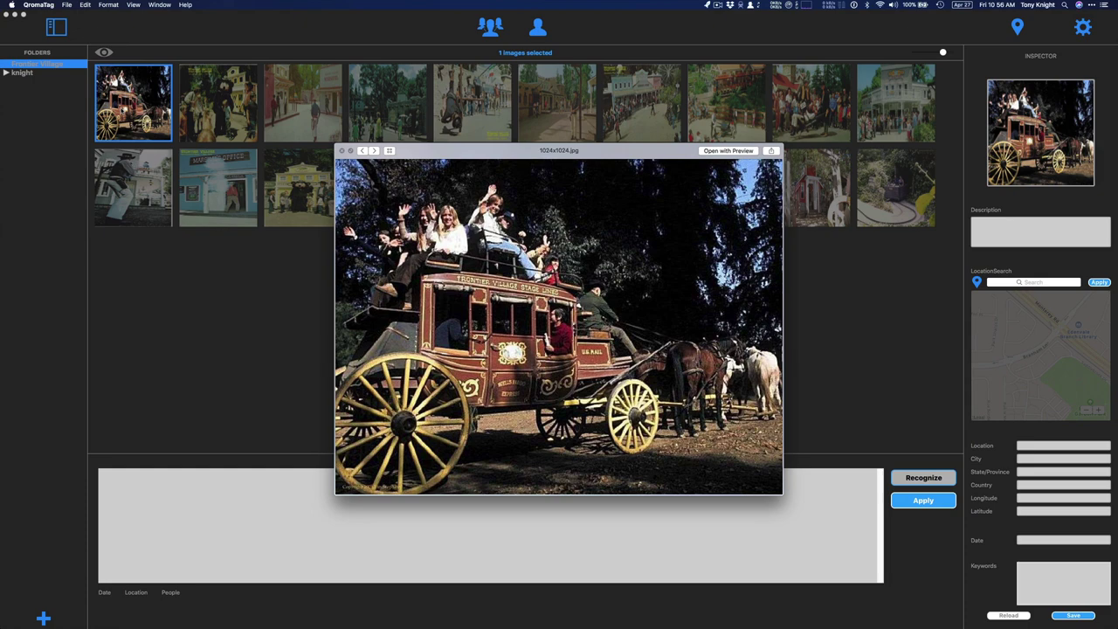
key(Right)
key(Right)
key(Right)
key(Right)
key(Right)
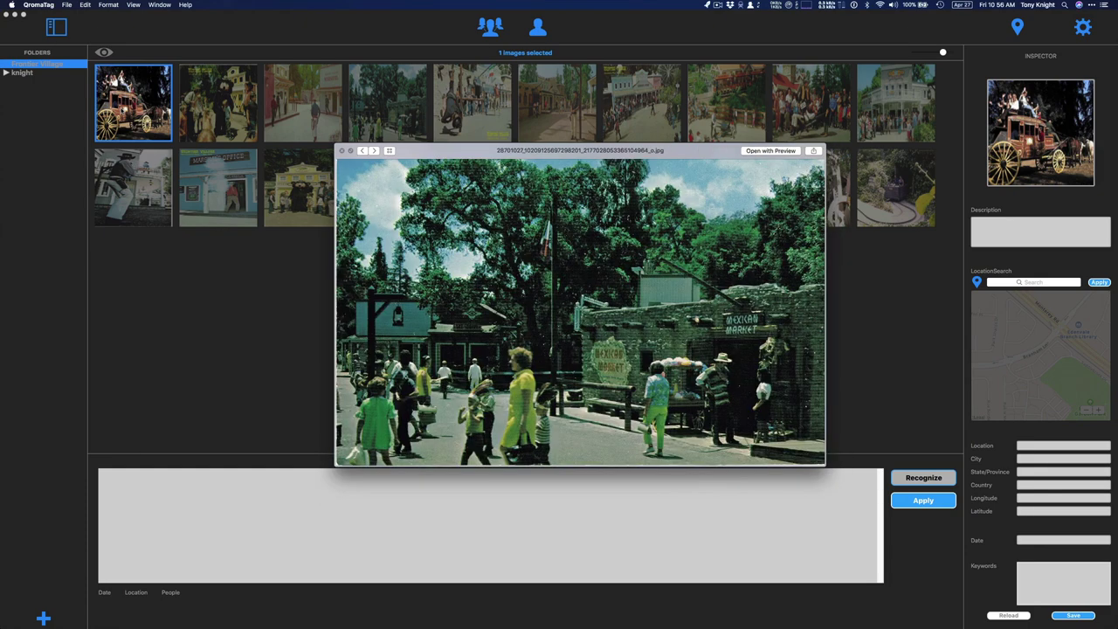
key(Right)
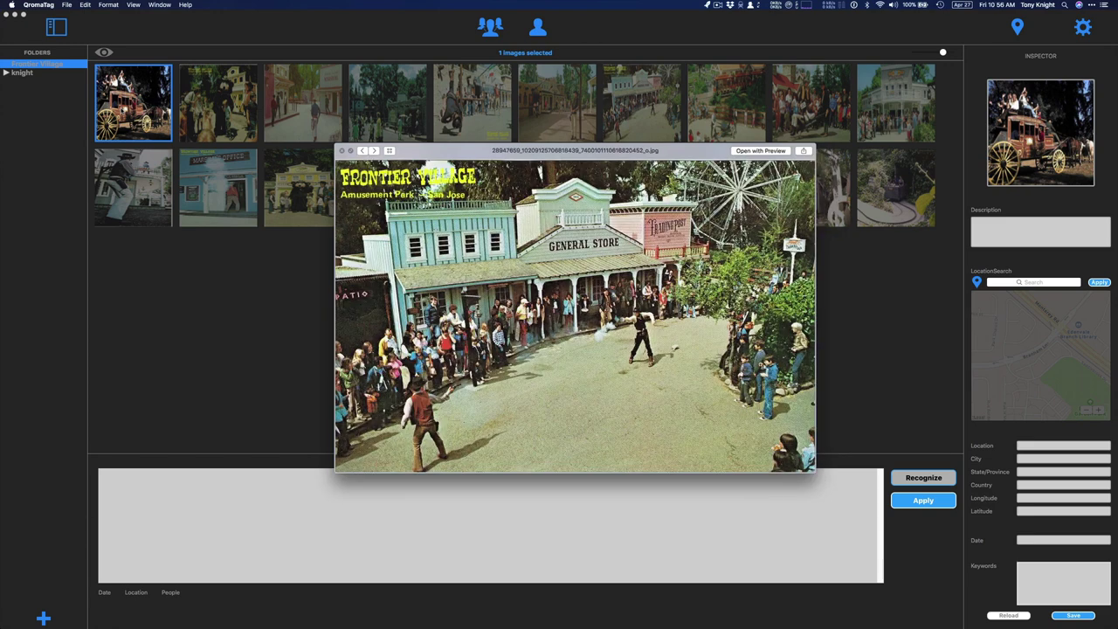
key(space)
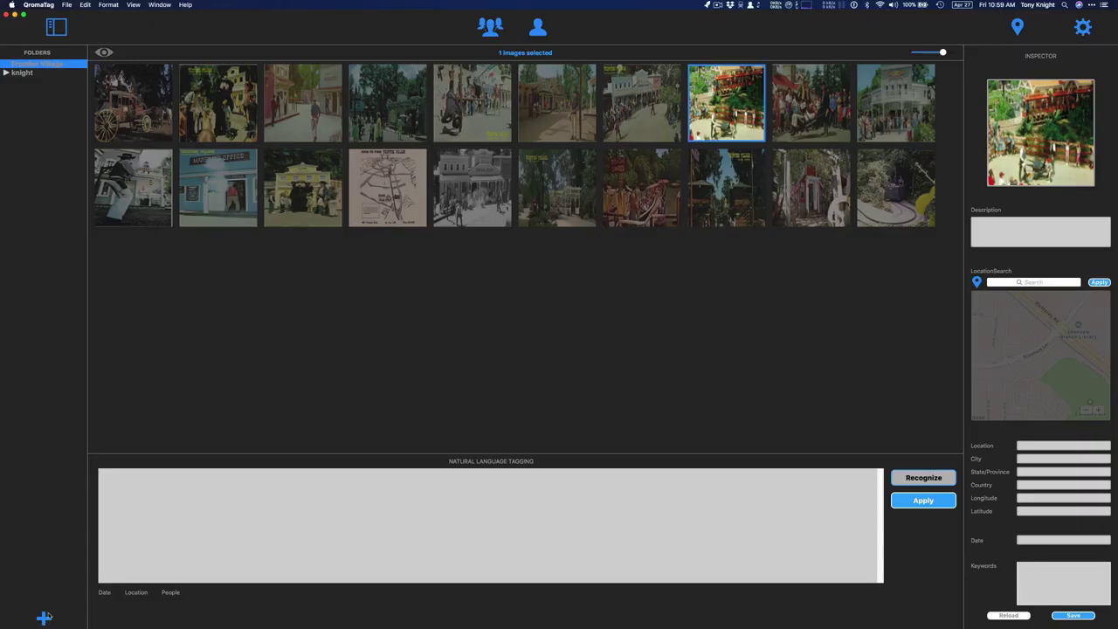
Start a new selection with the third, fifth, sixth, seventh, last top-row and a second-row photo
click(306, 380)
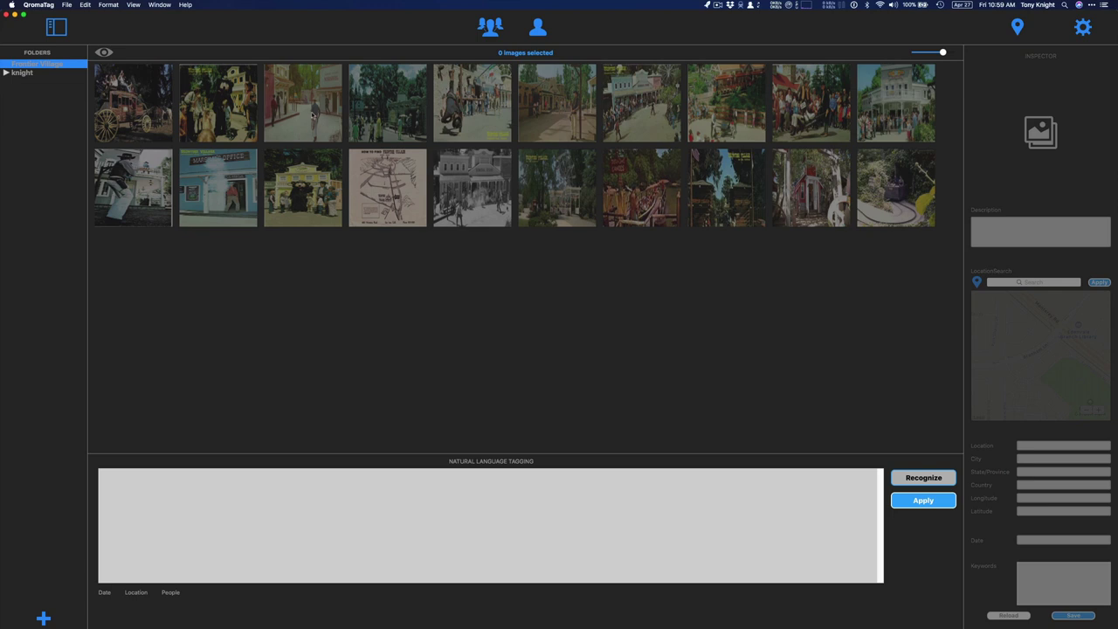
click(313, 115)
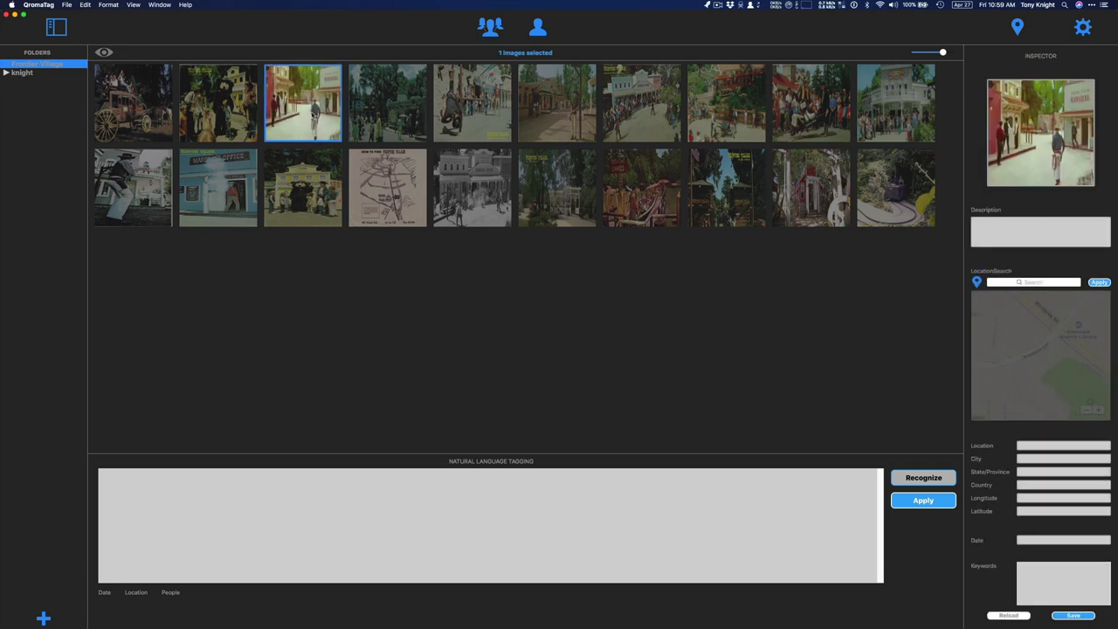
super+click(451, 104)
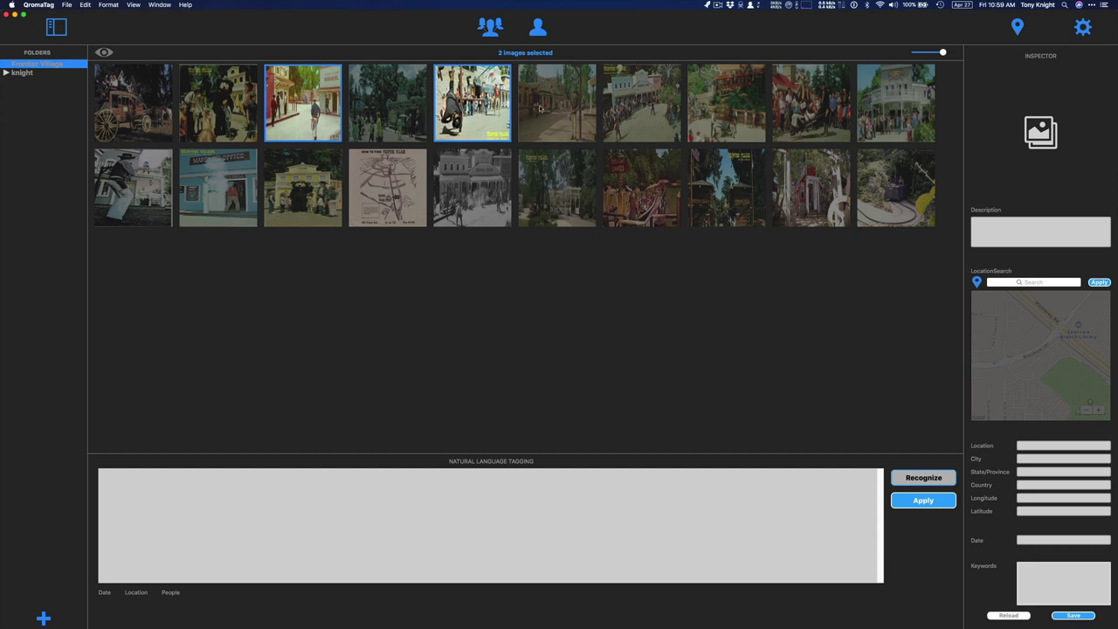
super+click(547, 108)
super+click(637, 109)
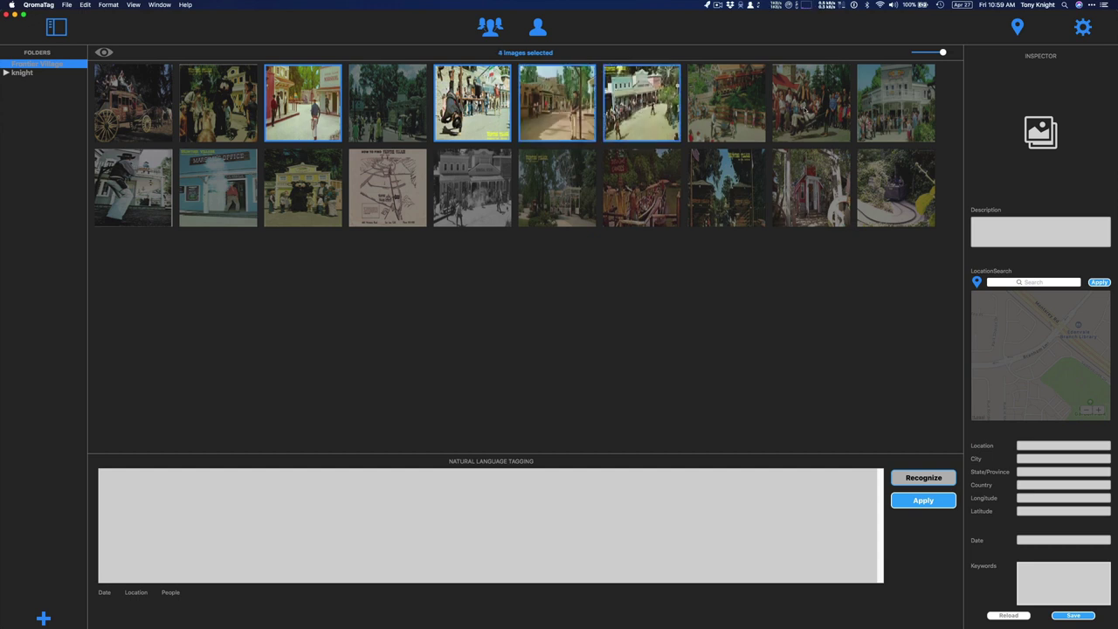
super+click(903, 117)
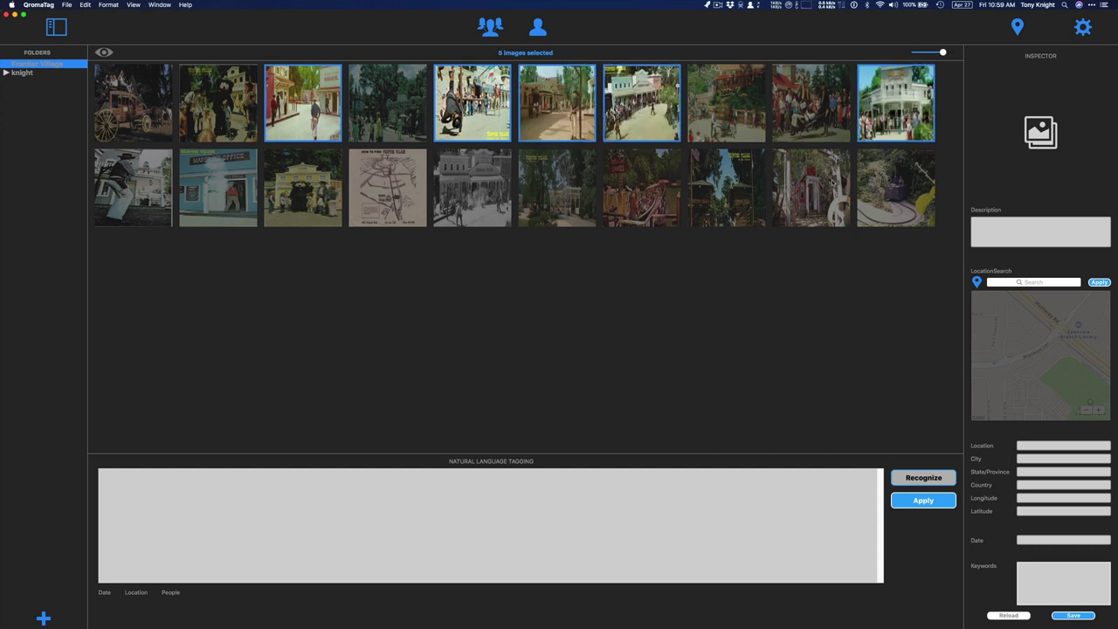
super+click(830, 183)
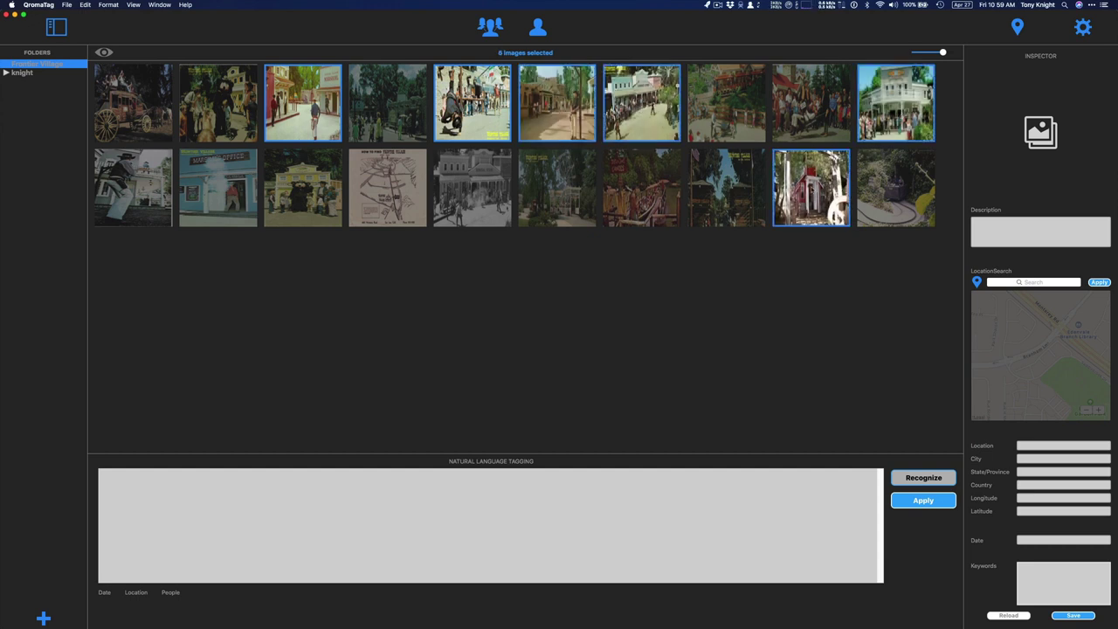
Add the black-and-white street, Marshal's Office, cowboy and yellow storefront photos
super+click(481, 194)
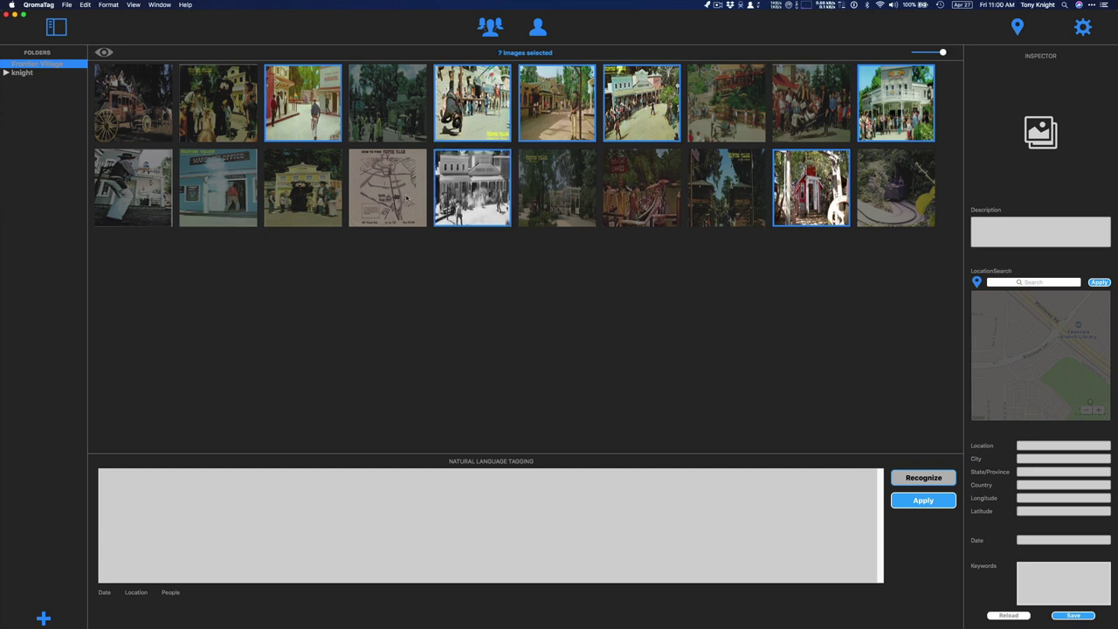
super+click(222, 191)
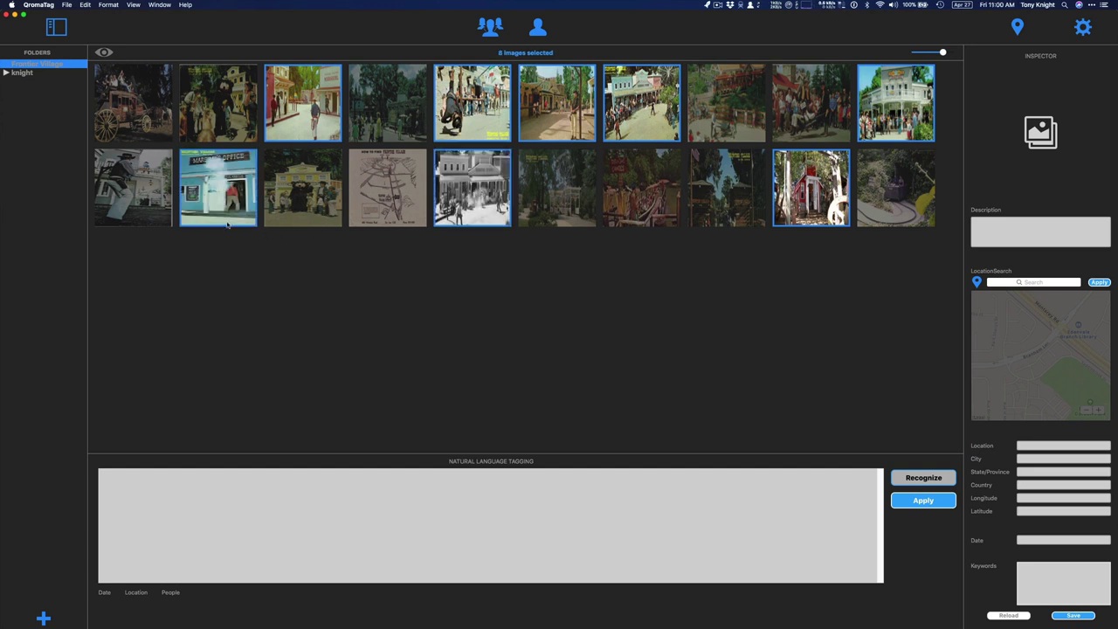
super+click(138, 201)
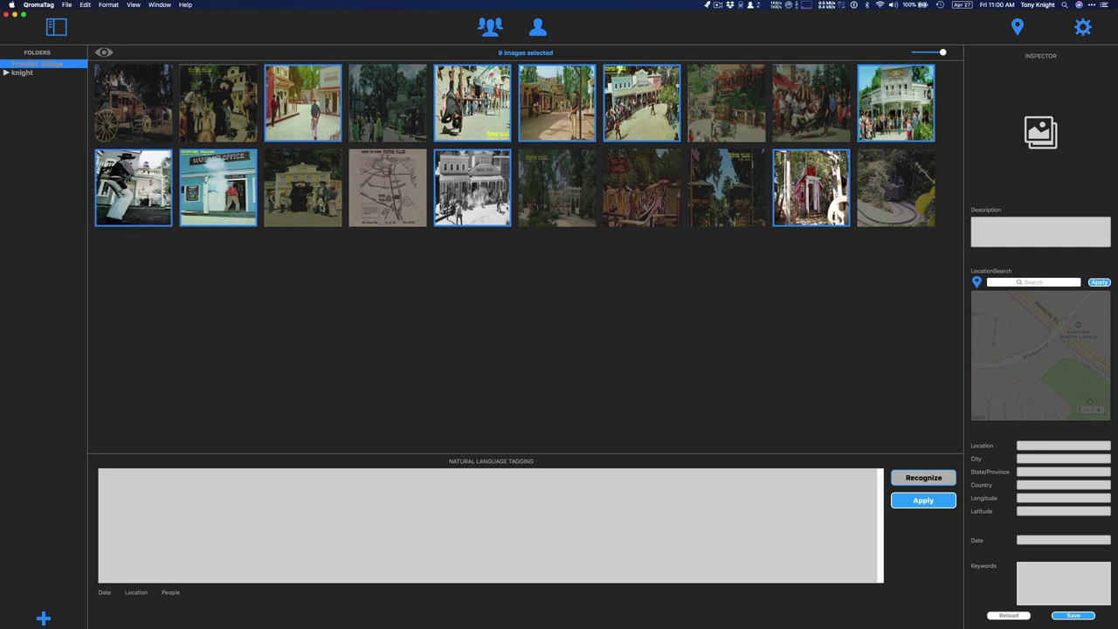
super+click(321, 208)
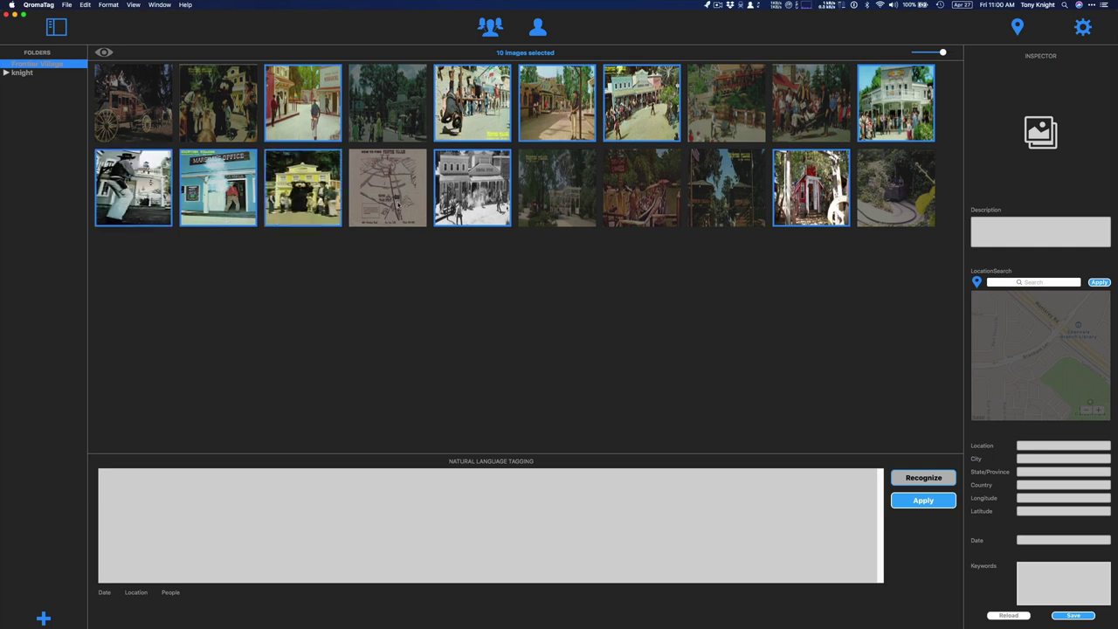
Add the park map and dictate the Main Street, Frontier Village, San Jose, summer 1979 description
super+click(394, 215)
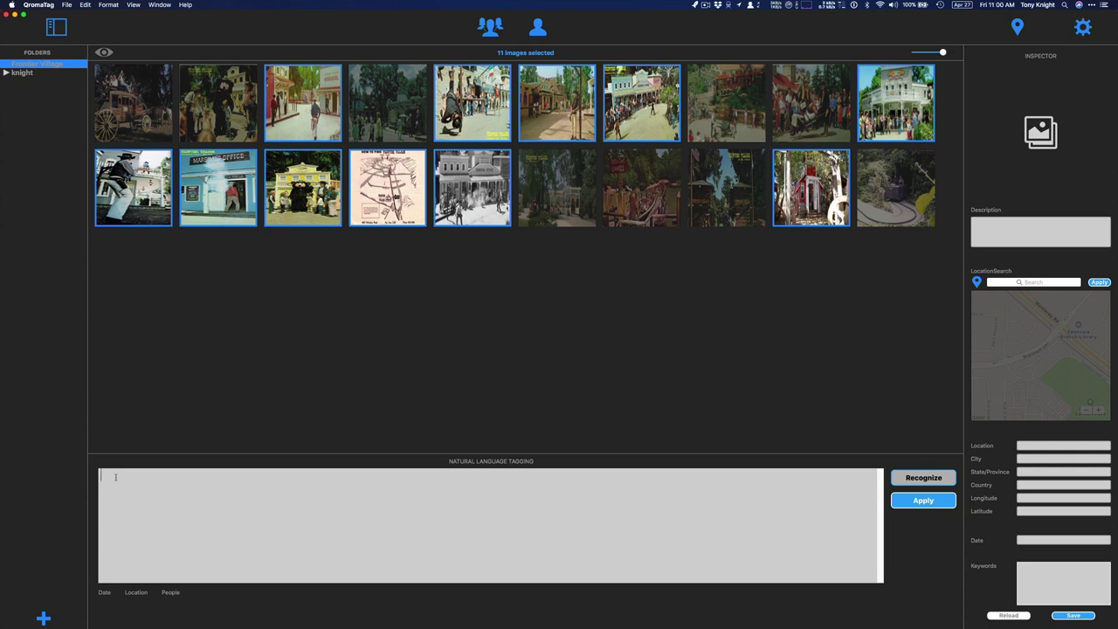
key(fn)
key(fn)
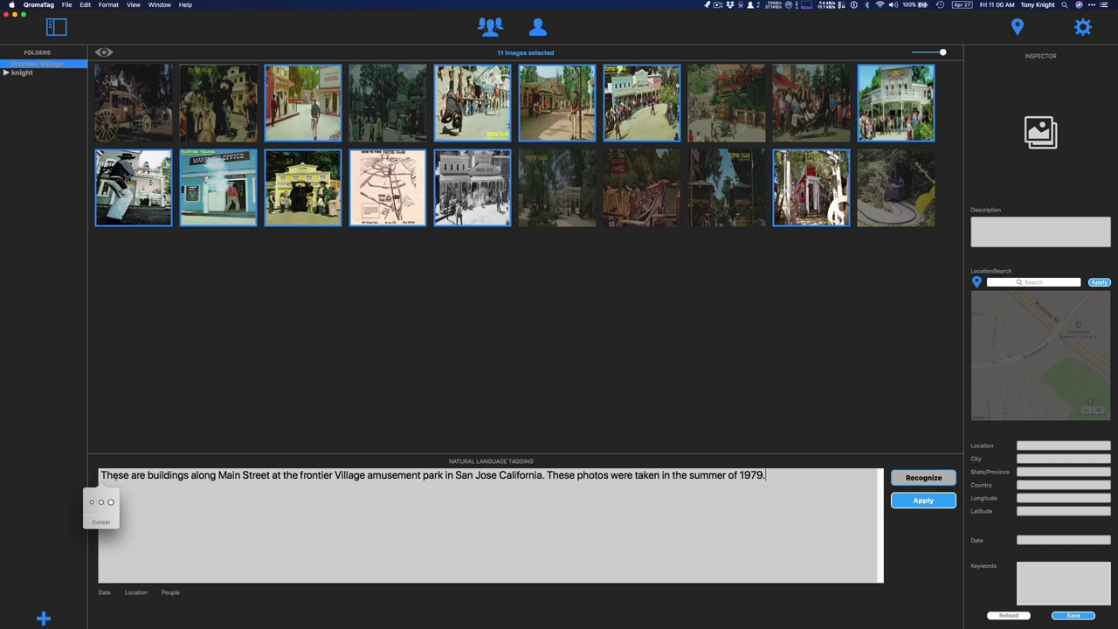
click(105, 503)
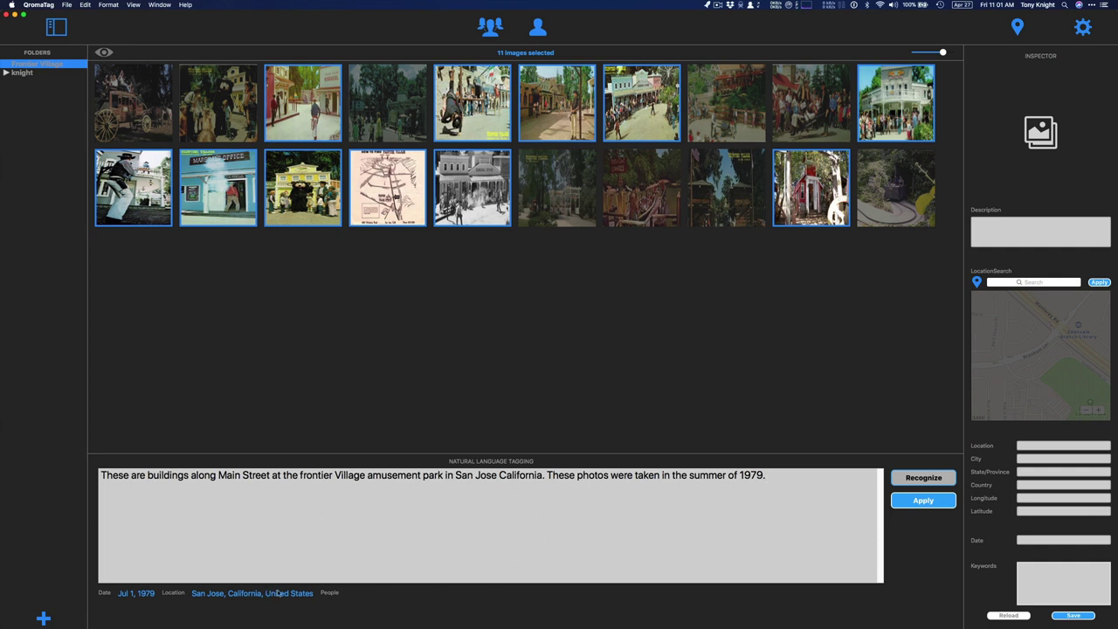
Apply the sentence, filling the description, San Jose location with coordinates, and Jul 1, 1979
click(915, 500)
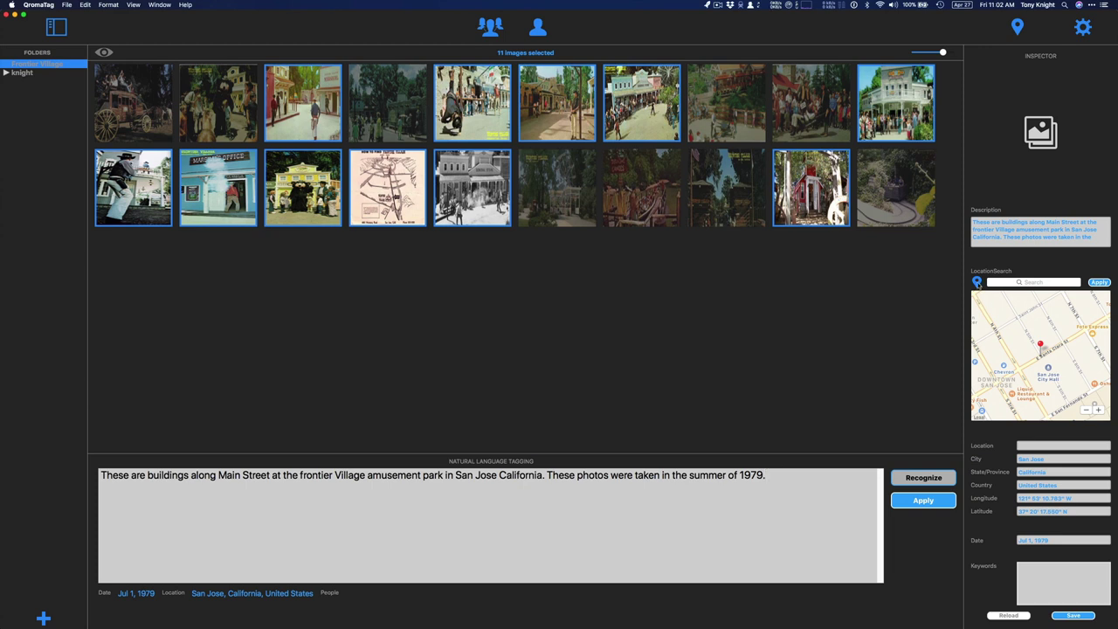
Pick Frontier Village Amusement Park from the saved locations and save the tags to the 11 photos
click(977, 282)
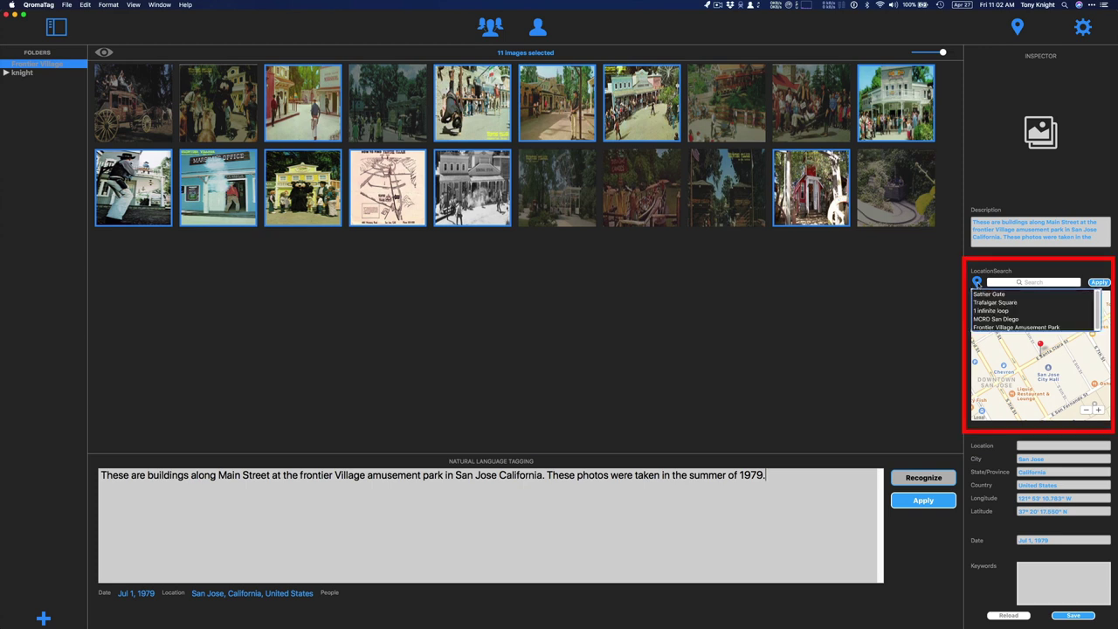
click(988, 328)
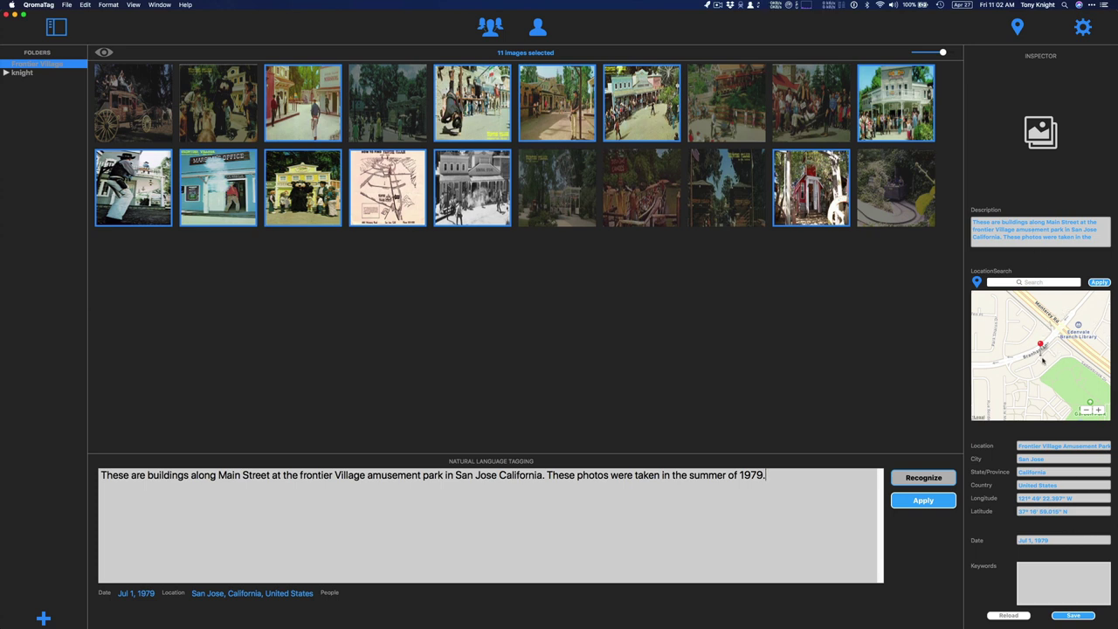
click(1073, 615)
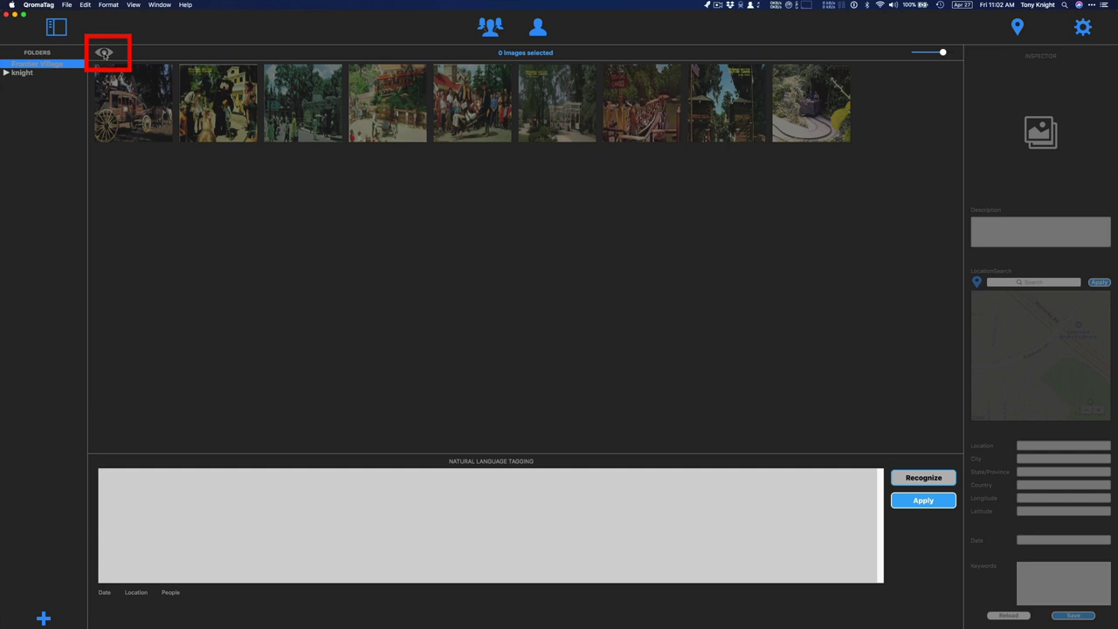
Toggle the hidden tagged photos on and off, ending with all 20 Frontier Village photos shown
click(104, 53)
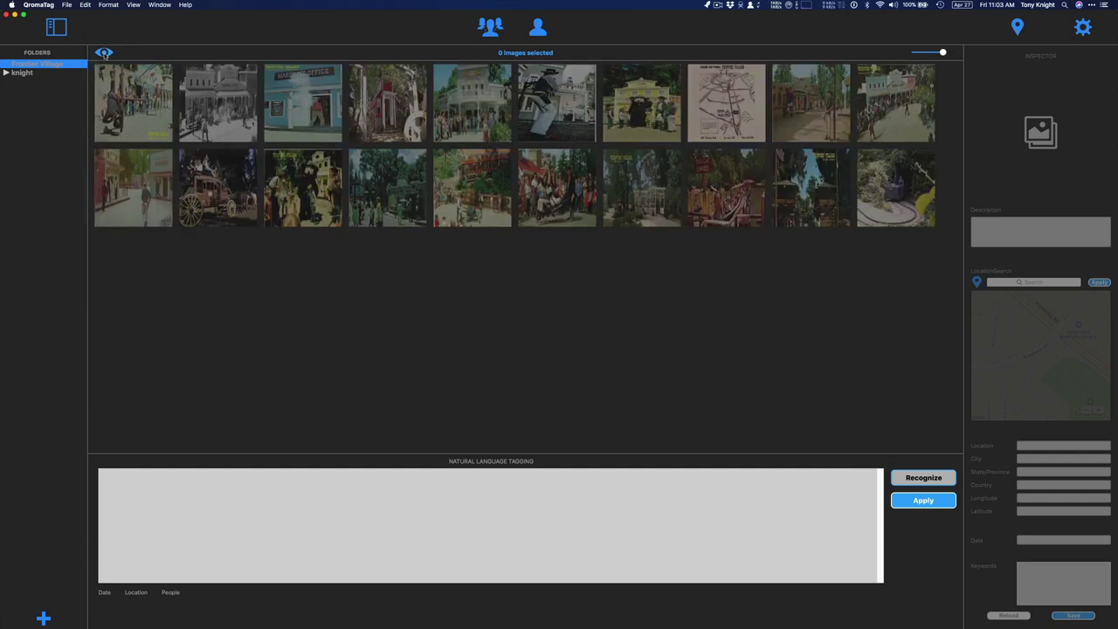
click(104, 53)
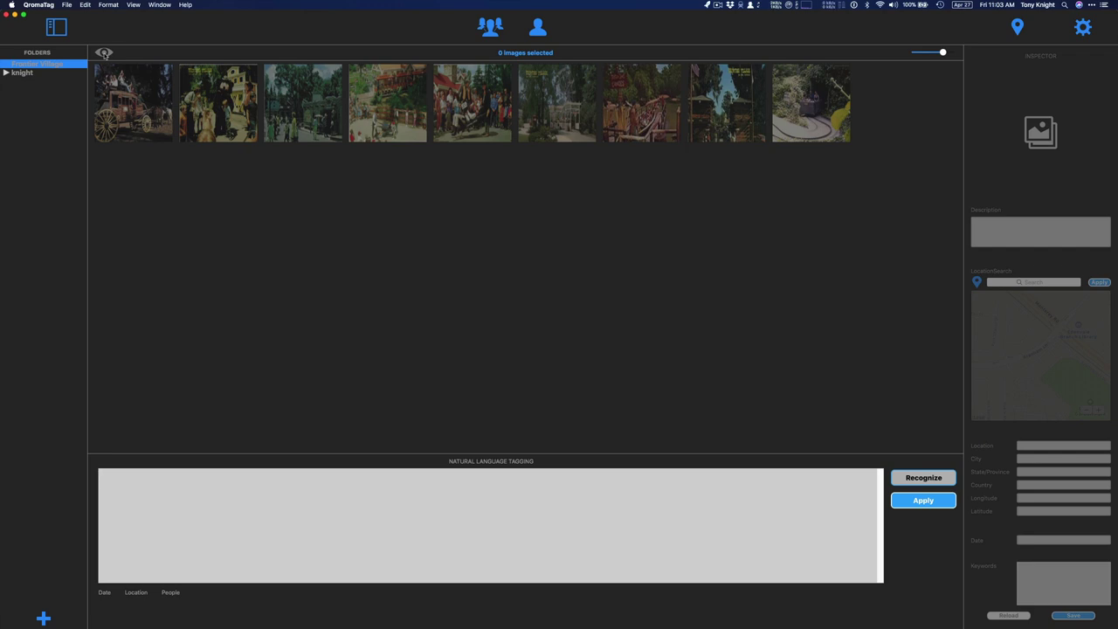
click(103, 53)
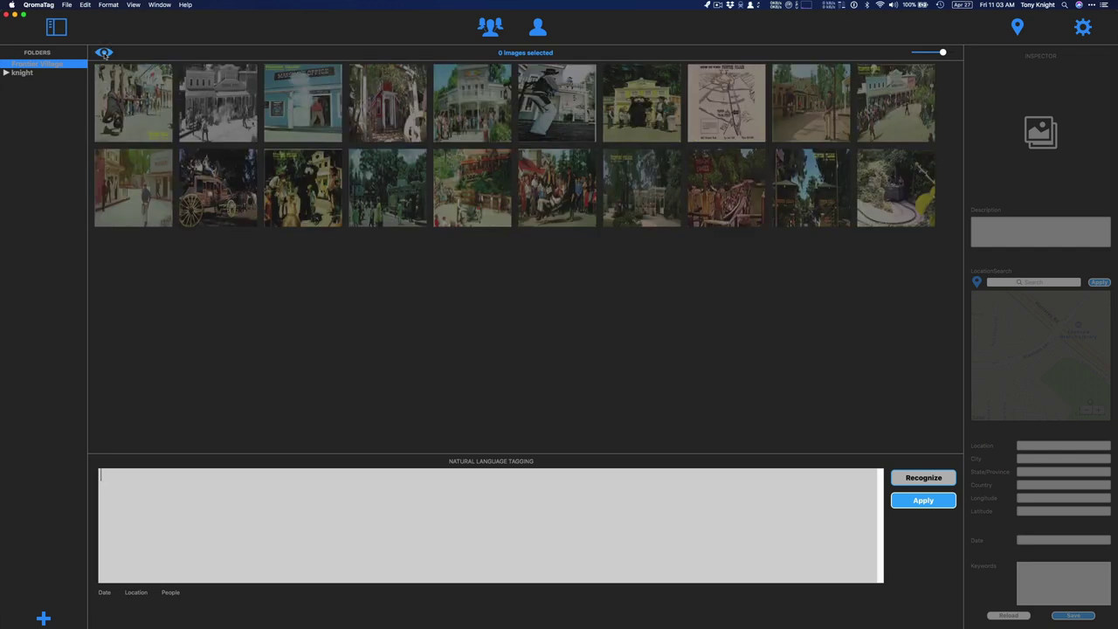
click(104, 53)
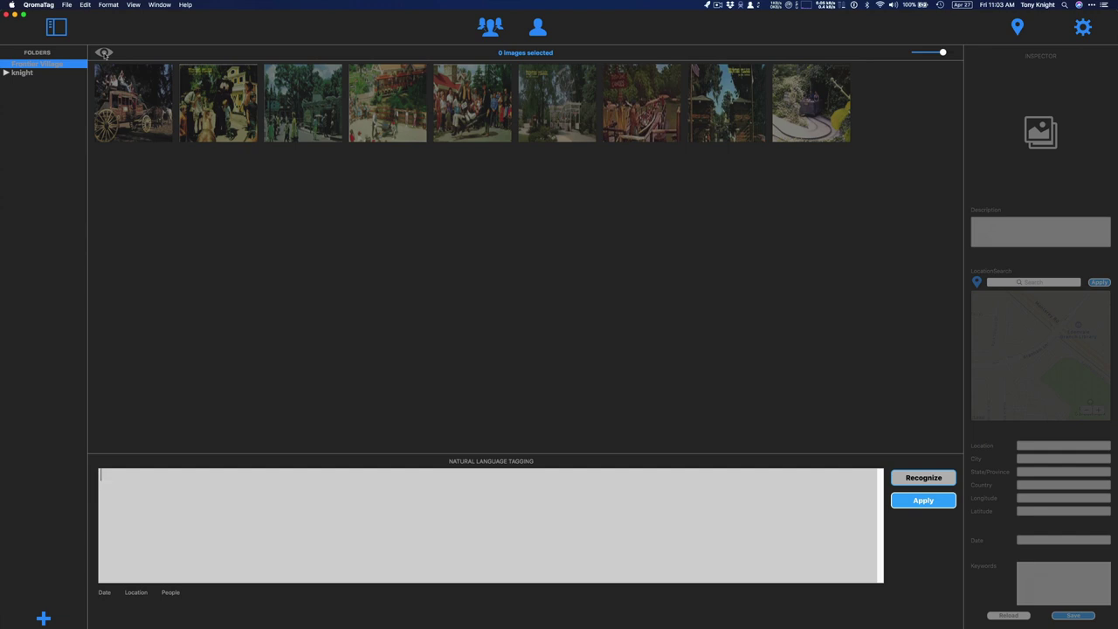
click(104, 53)
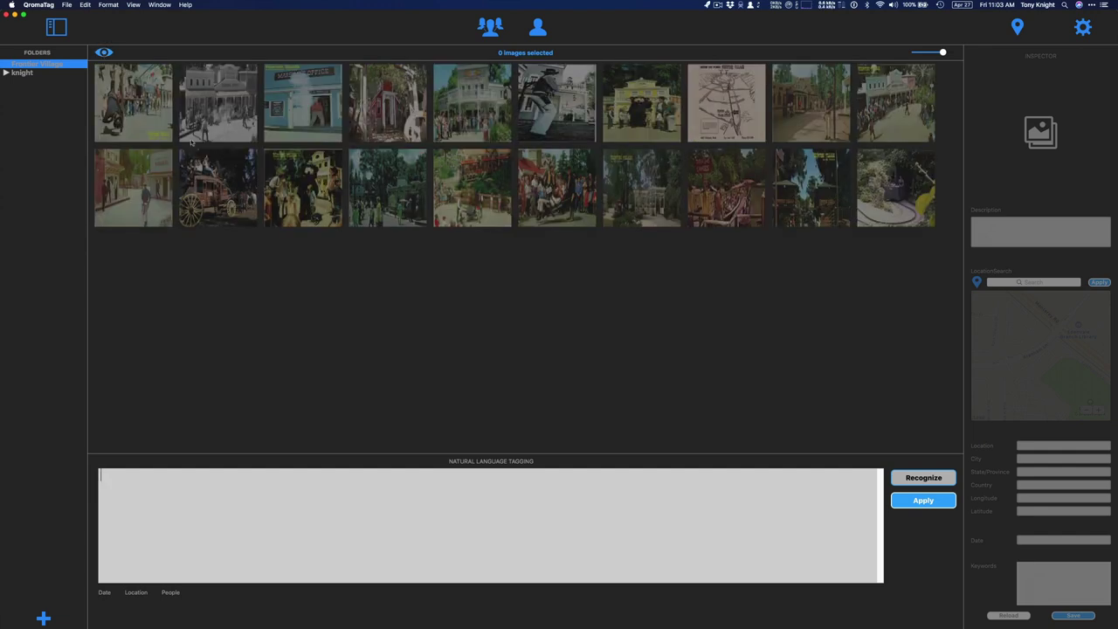
Check the Marshal's Office photo's saved tags, then open it in Preview from its context menu
click(316, 108)
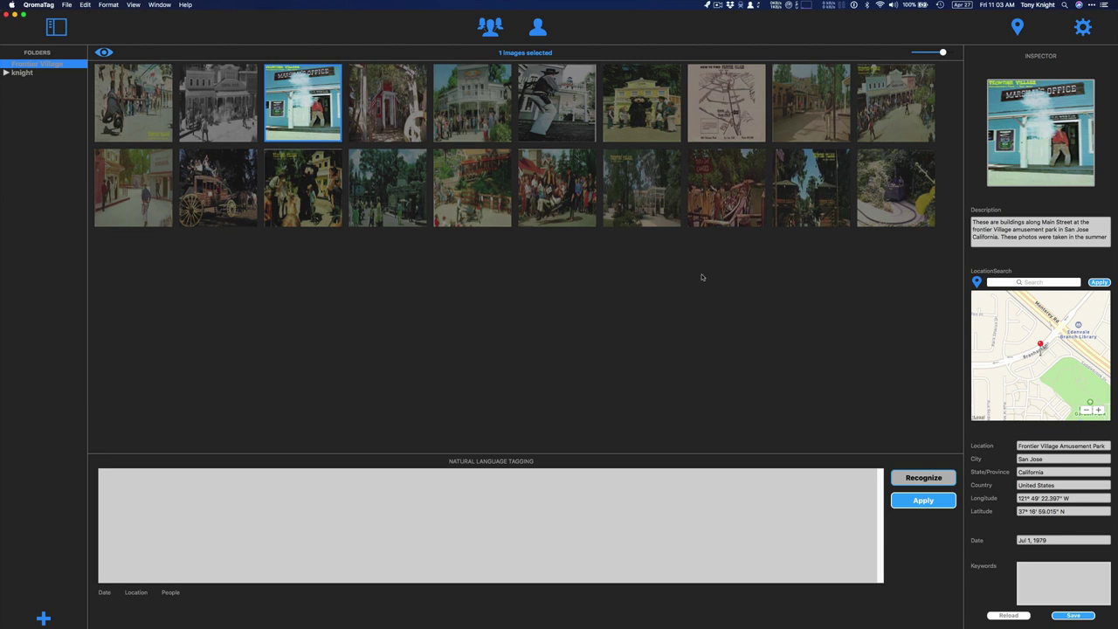
right_click(295, 102)
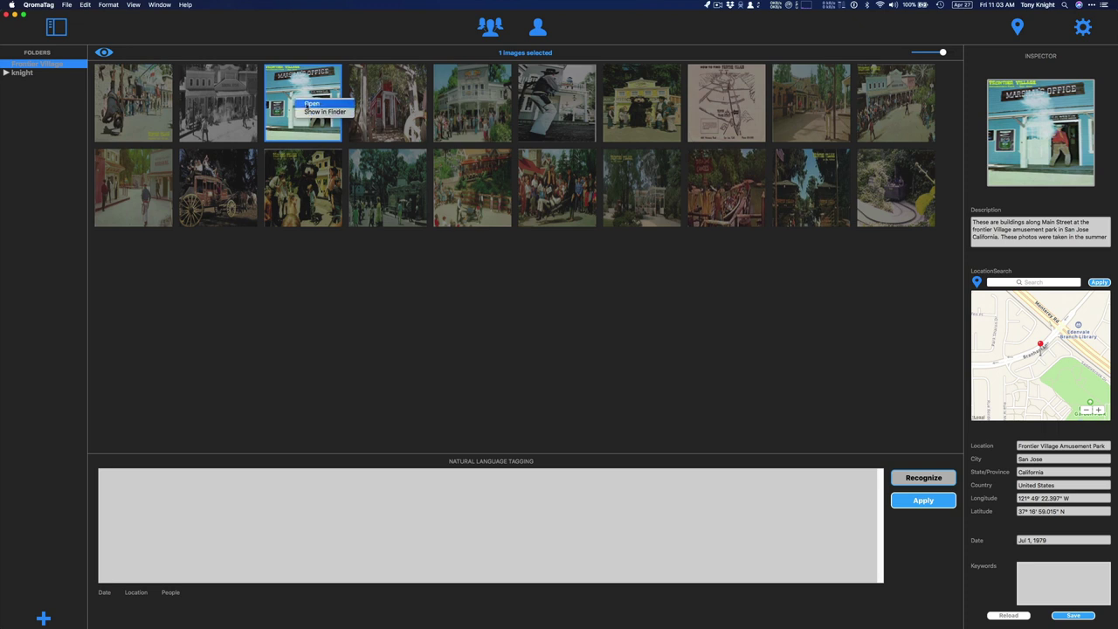
click(310, 104)
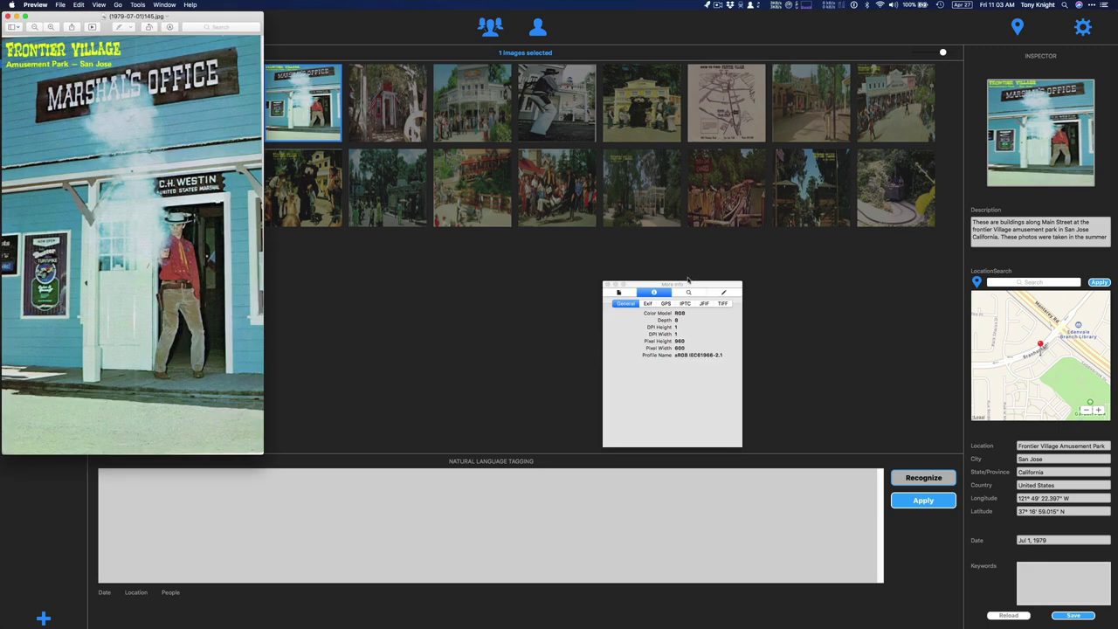
Review the photo's GPS and IPTC fields in Preview's info window, widened to show full values
drag(687, 285, 350, 208)
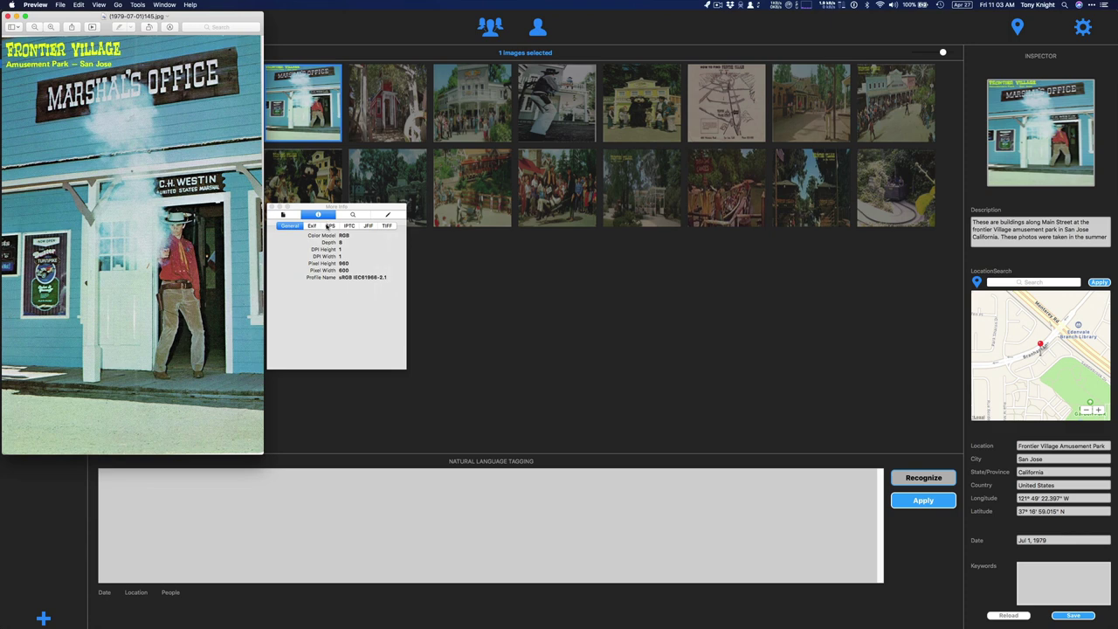
click(329, 226)
scroll(367, 320, up, 5)
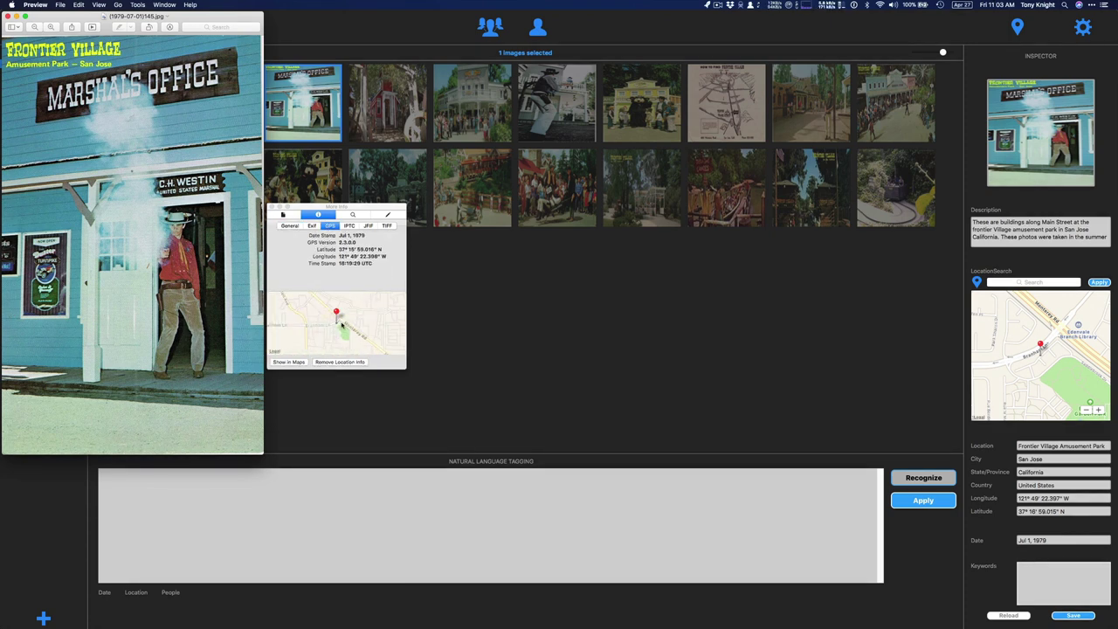
click(348, 226)
drag(406, 367, 624, 387)
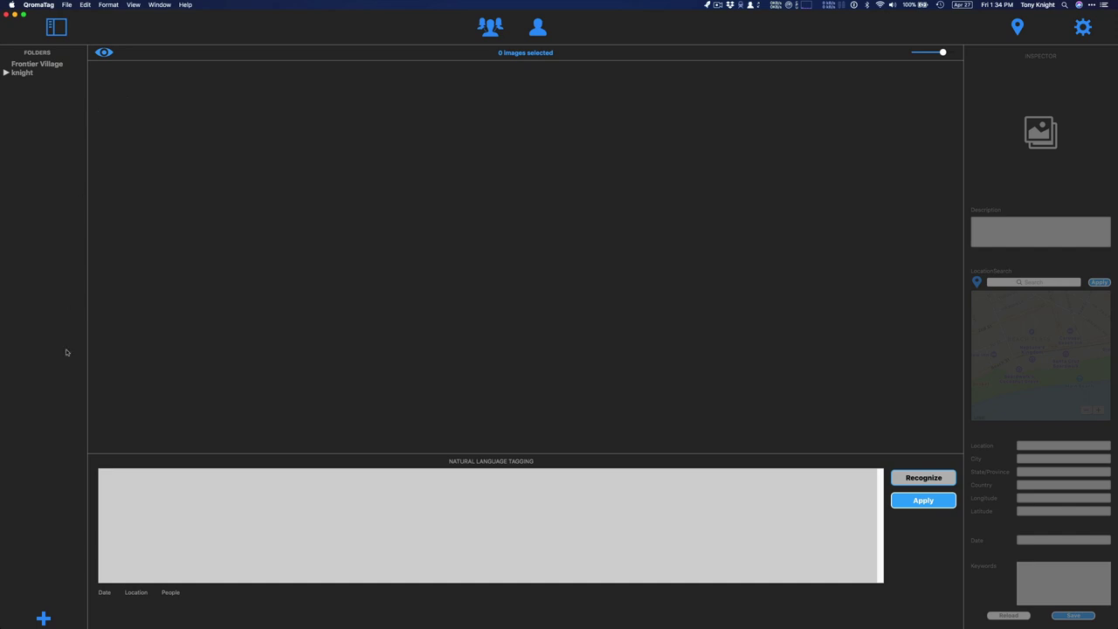
Add the To tag folder, select its orange-shirt beach photo and begin dictating its description
click(47, 618)
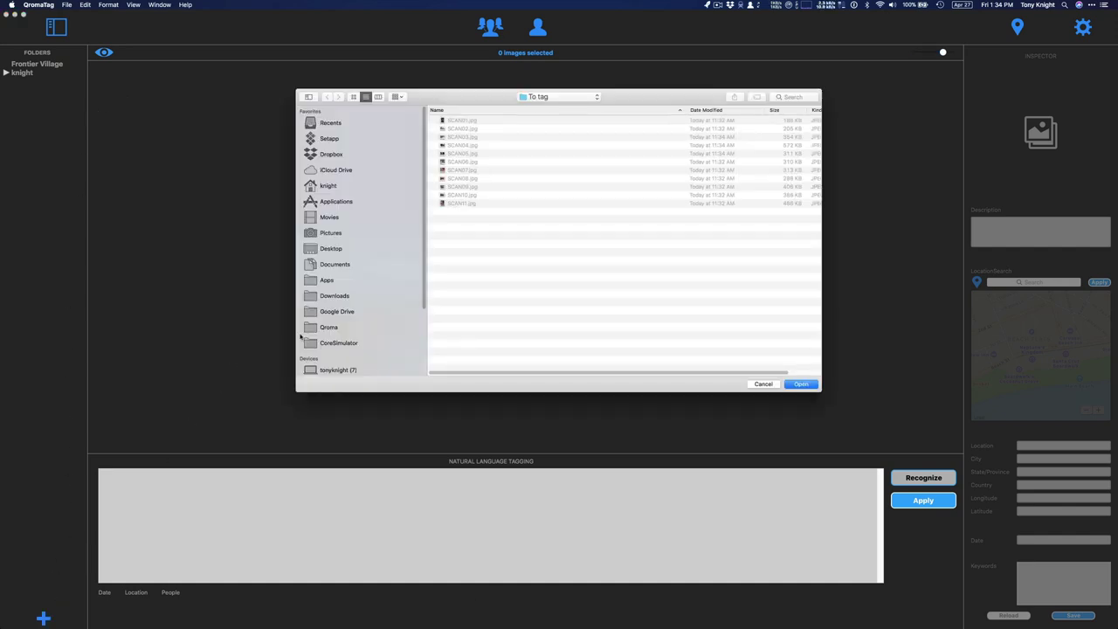
click(801, 382)
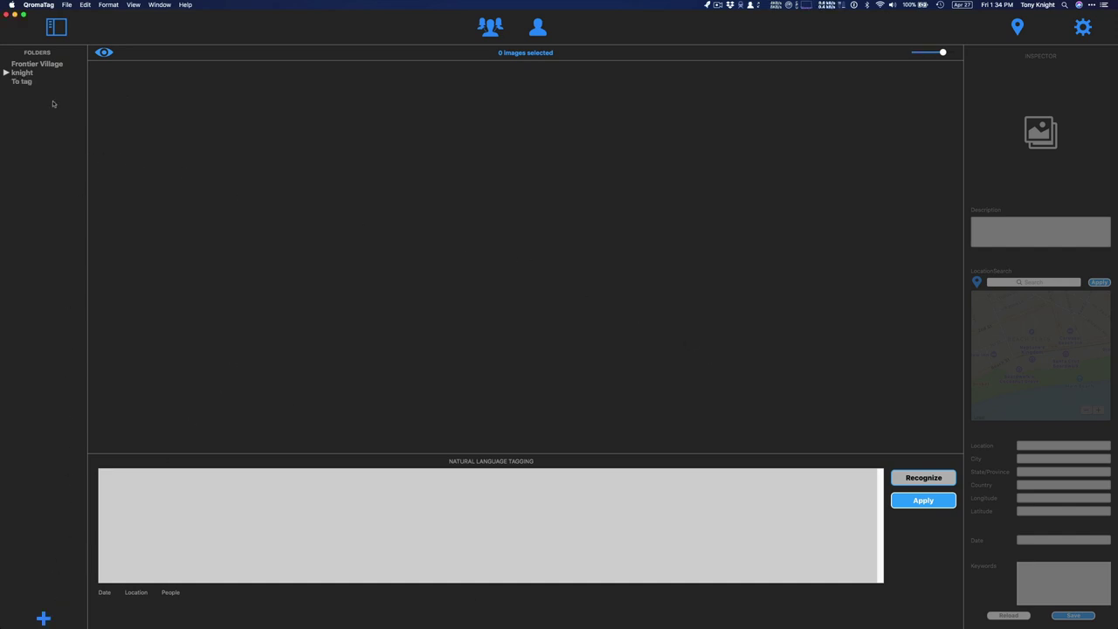
click(29, 82)
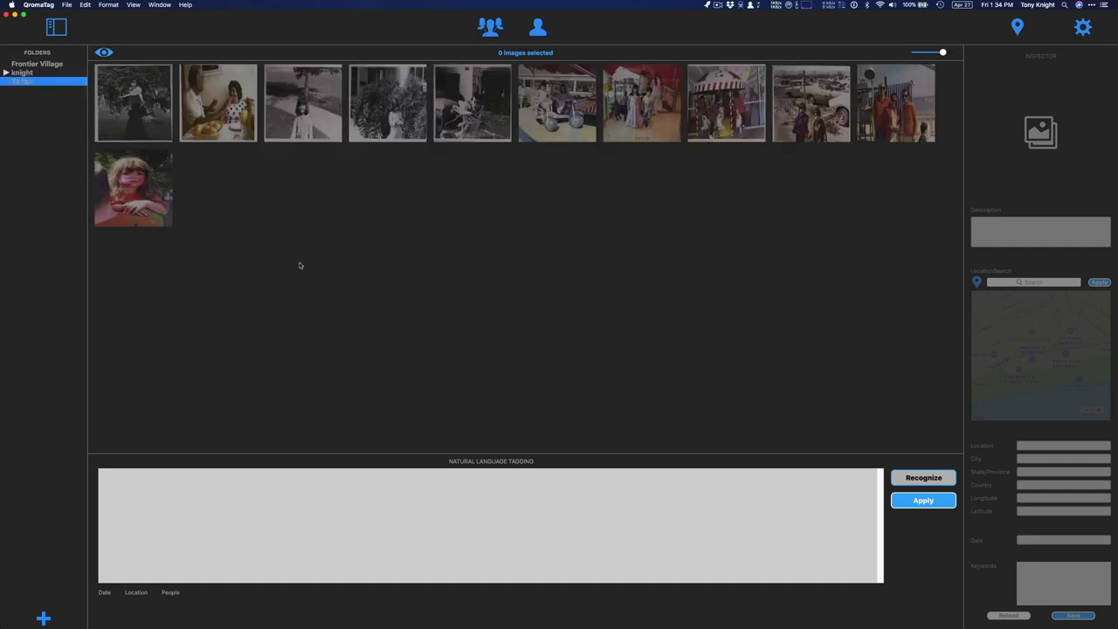
click(891, 110)
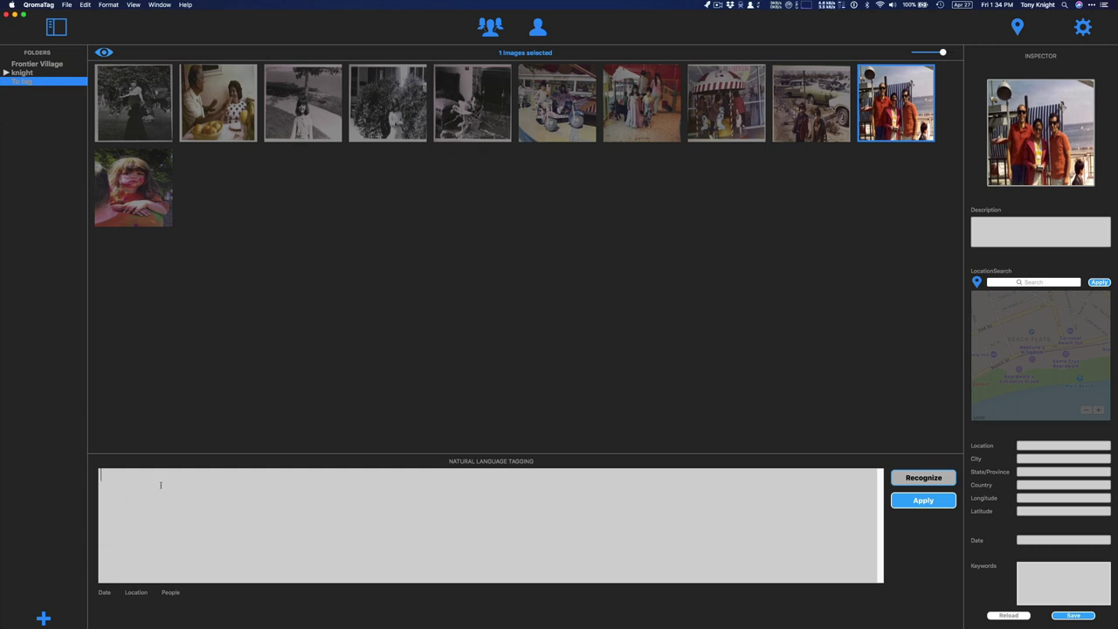
key(fn)
key(fn)
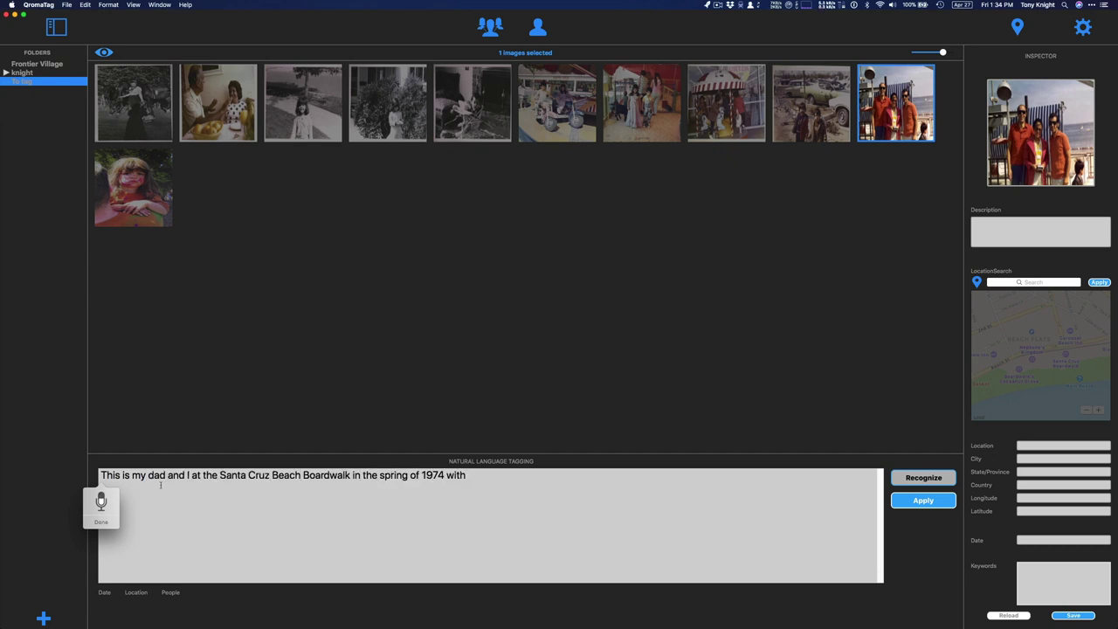
End the dictated sentence with a period, apply it as description, date, location and people tags, and save
click(101, 503)
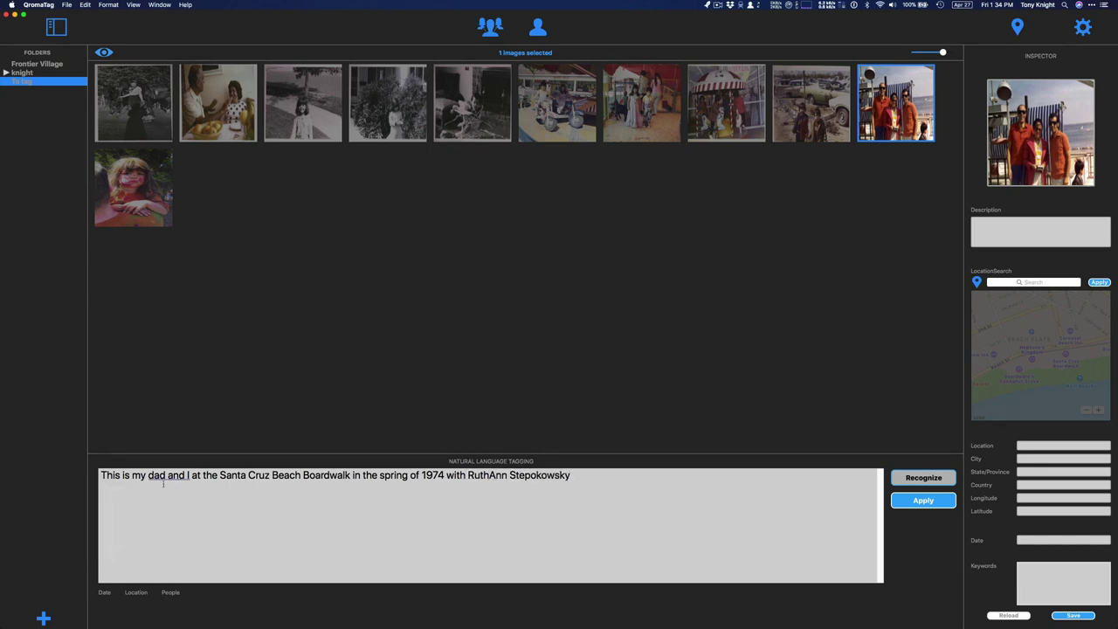
click(919, 478)
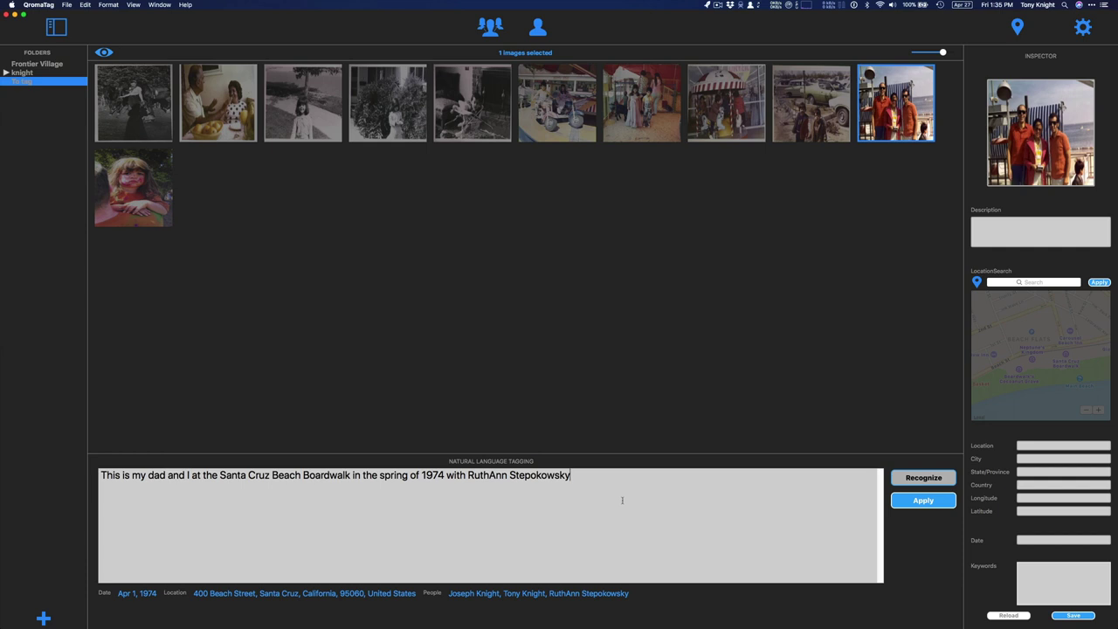
text(.)
click(943, 503)
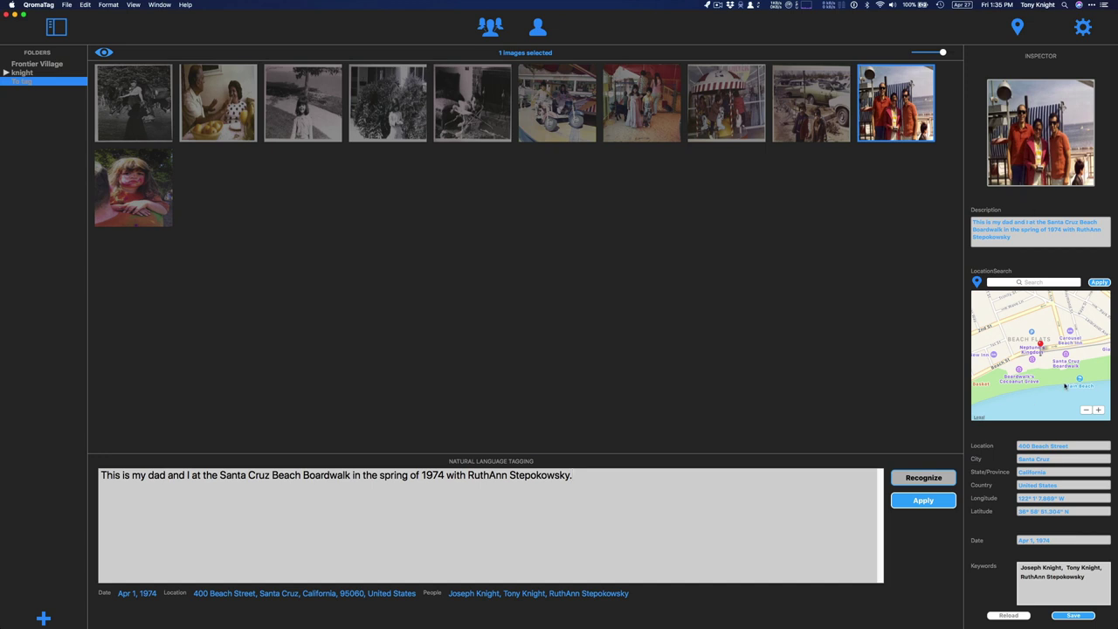
click(1079, 615)
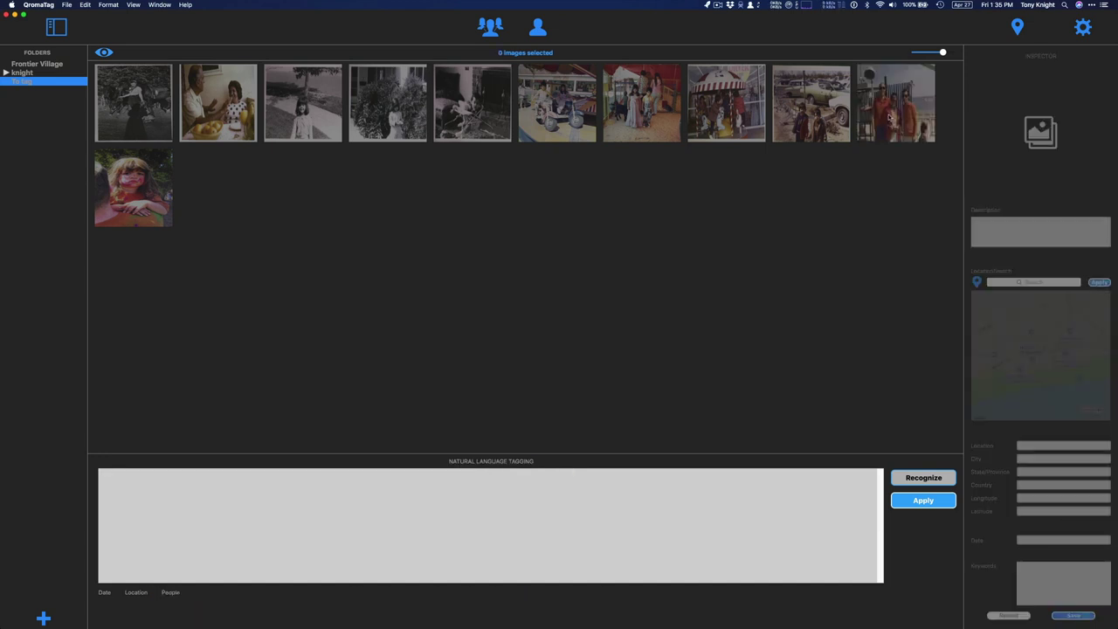
click(890, 119)
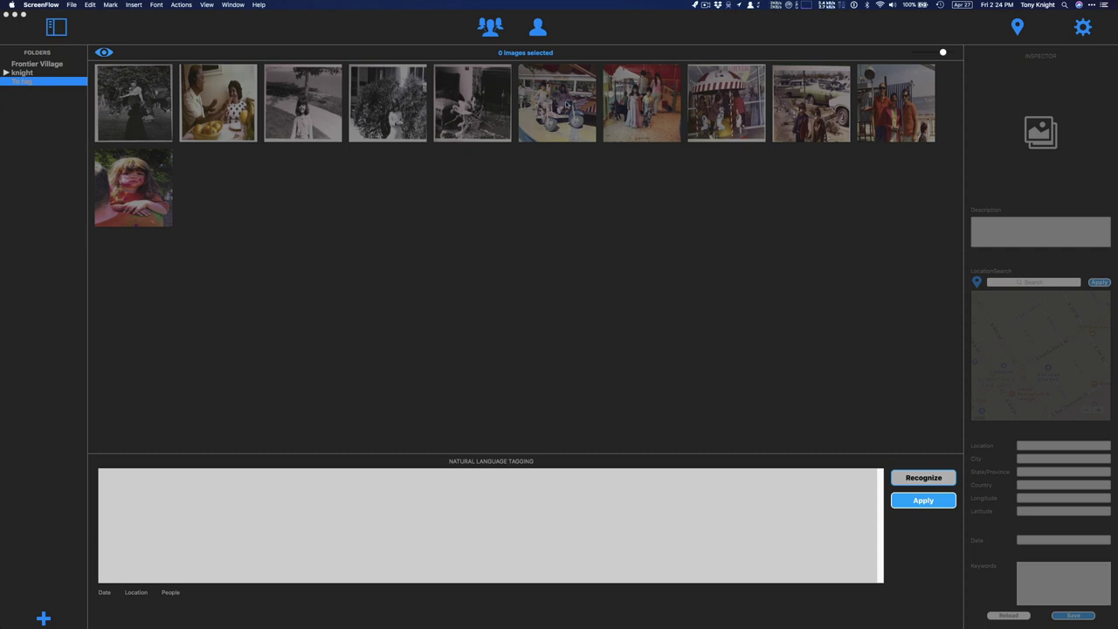
Select the four colour photos of the kids, the sixth through ninth thumbnails
click(560, 128)
click(560, 128)
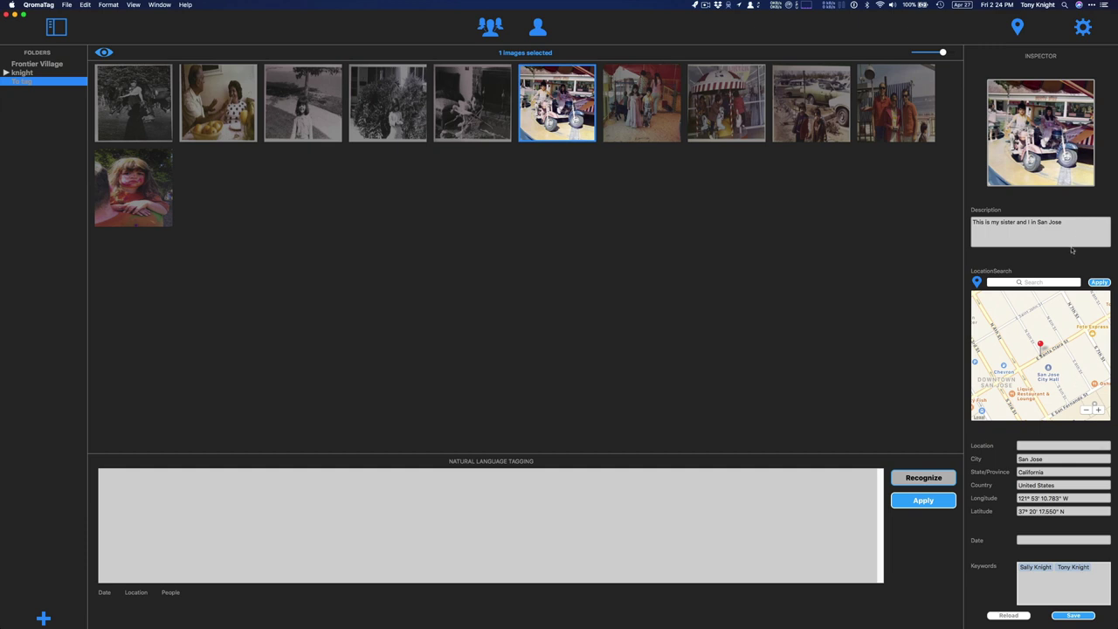
click(644, 124)
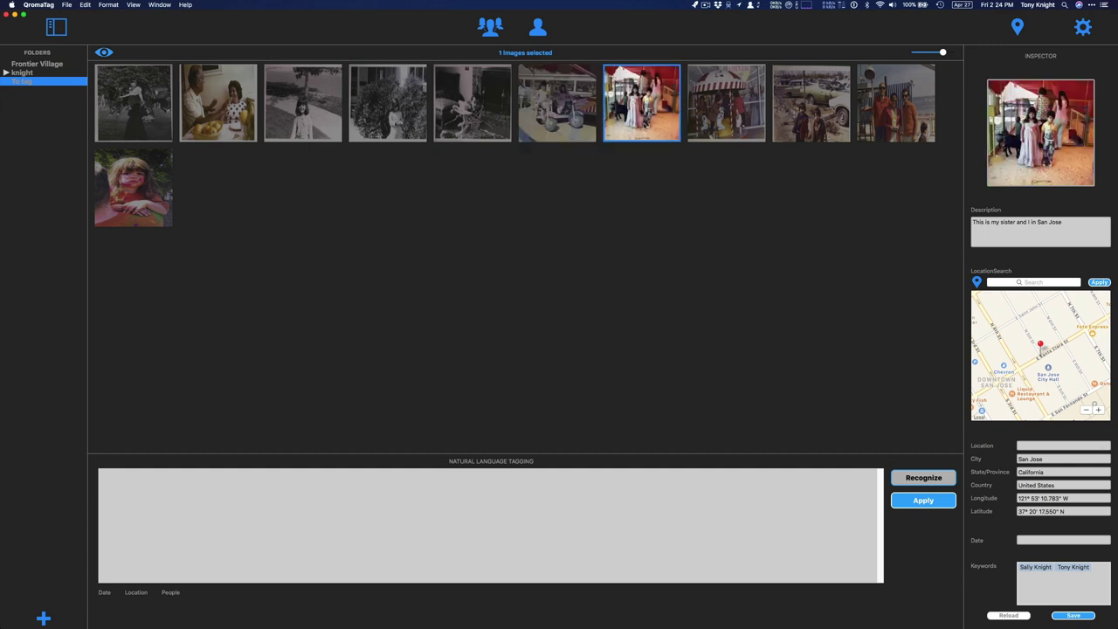
key(Right)
key(Right)
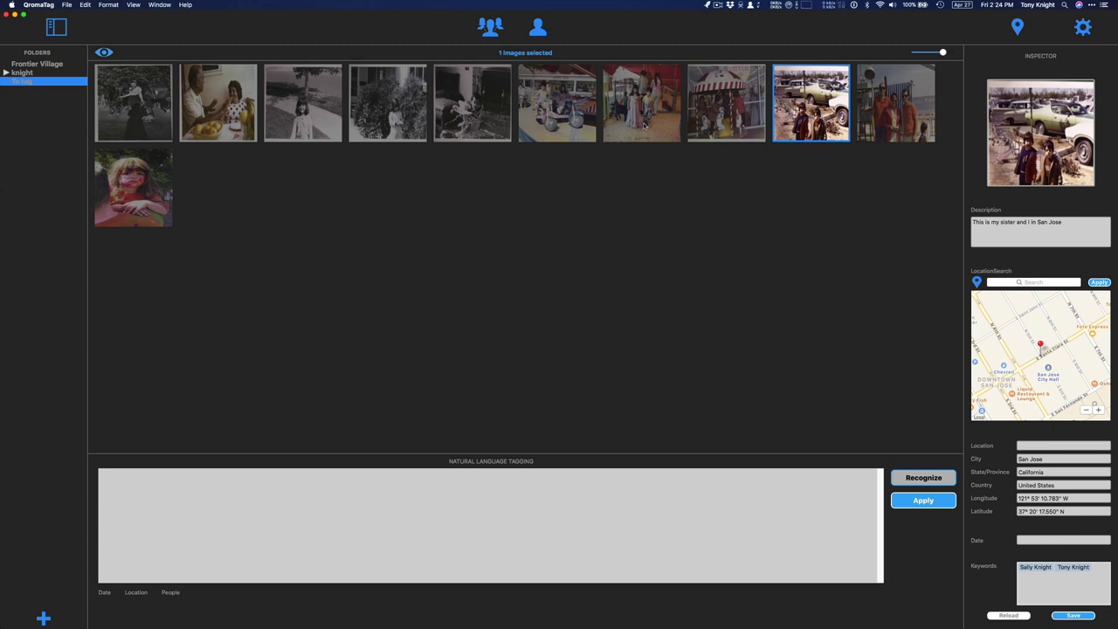
key(shift+Left)
key(shift+Left)
key(shift+Left)
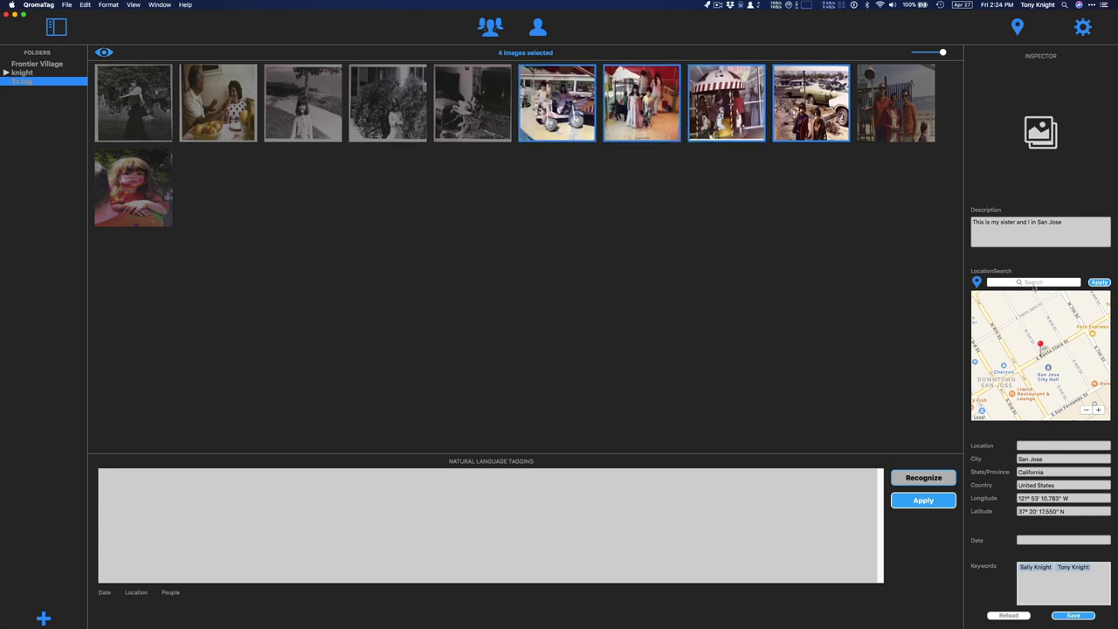
Search the location map for 'almaden plaza san jose'
click(1034, 282)
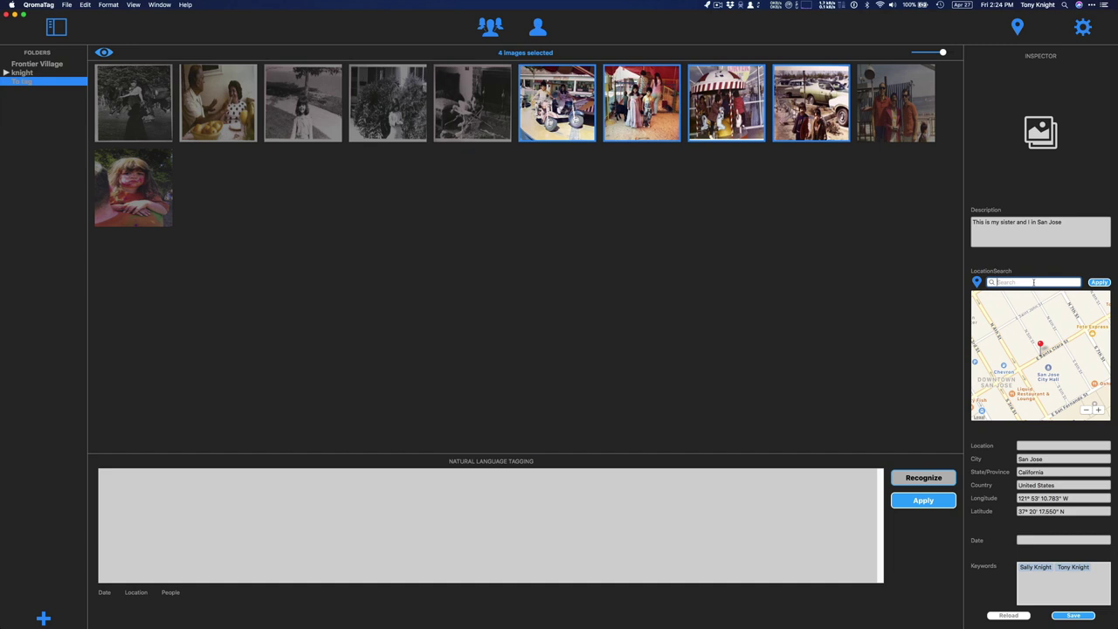
text(almaden plaza san jose)
key(Return)
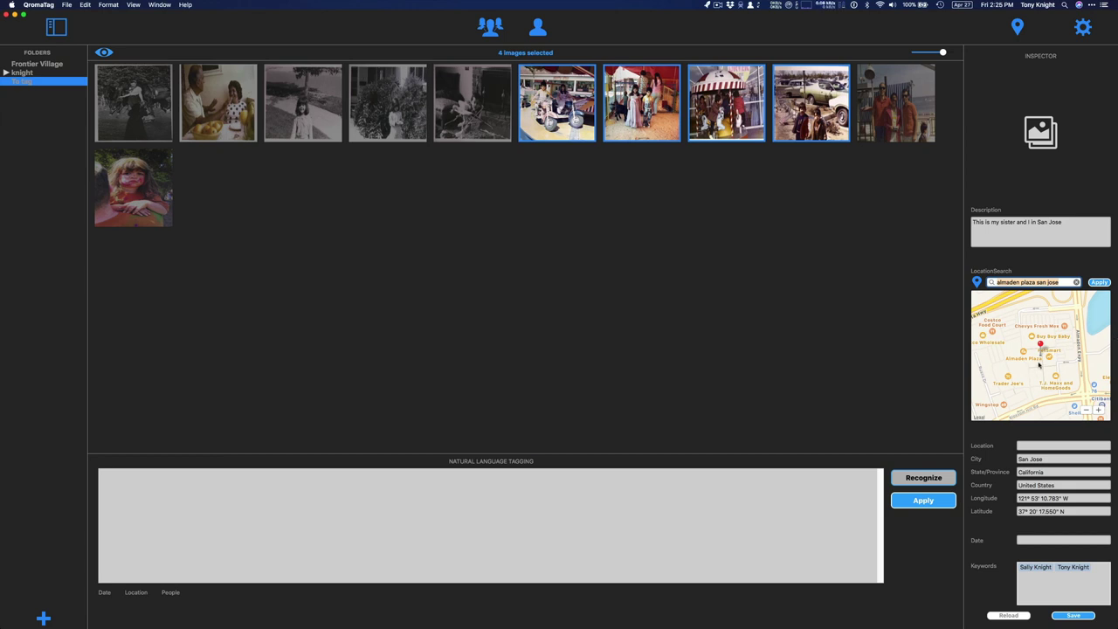
Apply the Almaden Plaza location, enter 'spring of 1974' as the date, and save the four photos
click(1102, 283)
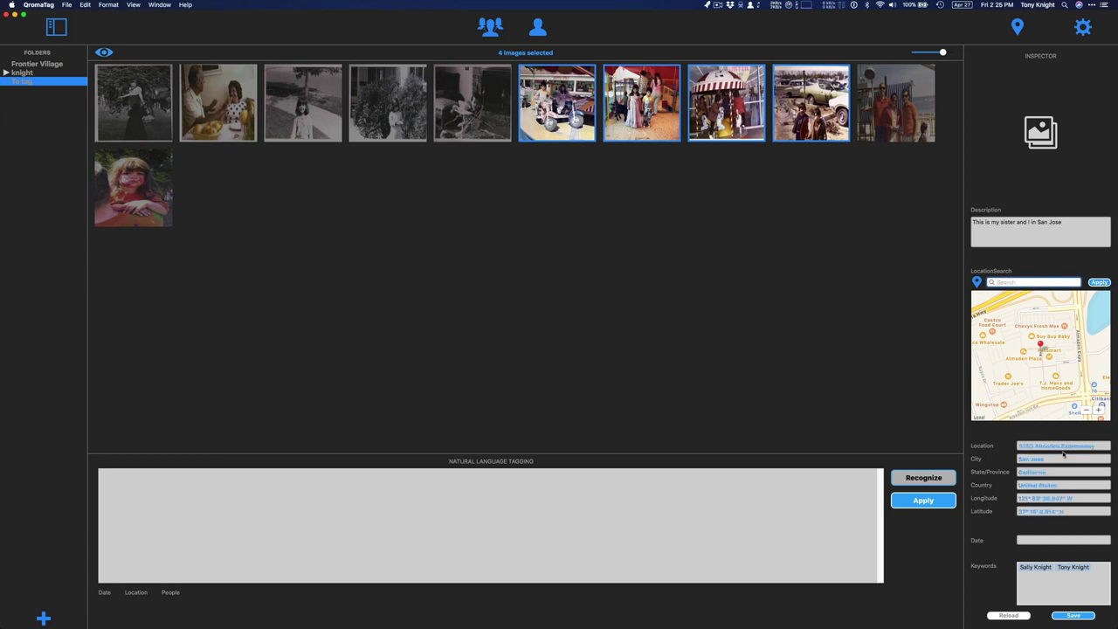
click(1037, 541)
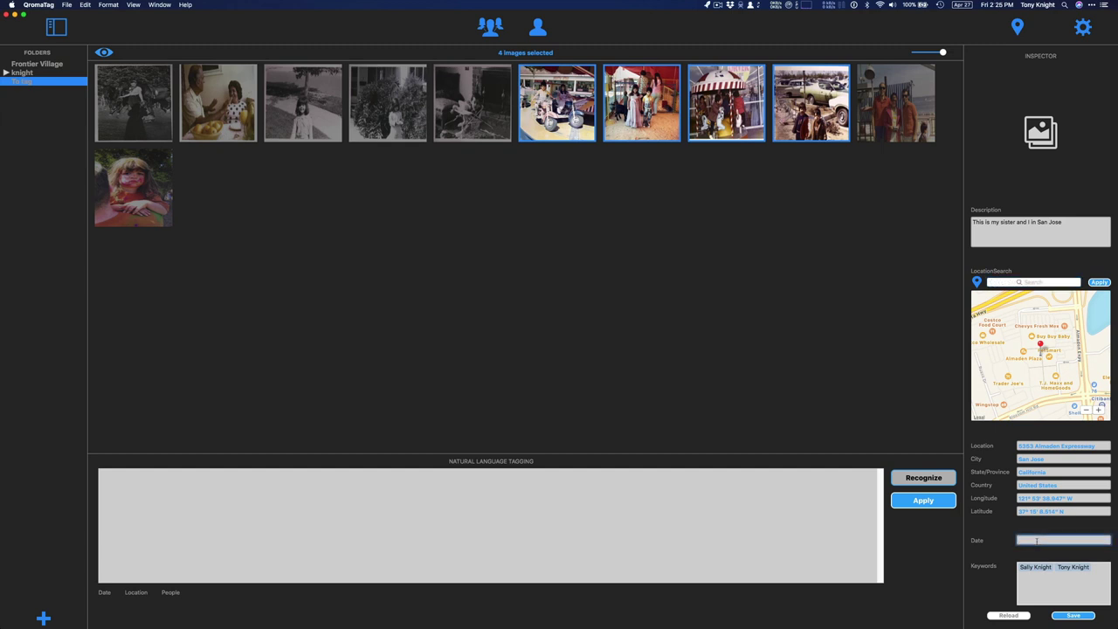
text(spring of 1974)
key(Return)
click(1072, 615)
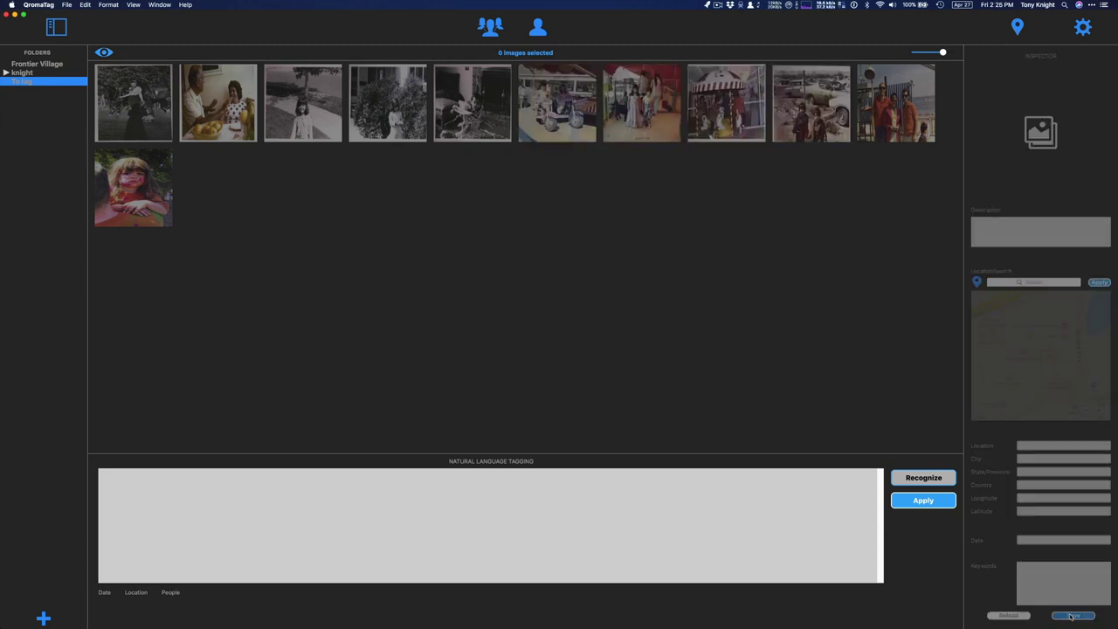
Check the seventh photo's tags, then view the black-and-white horse photo's Blanchette Park tags
click(660, 129)
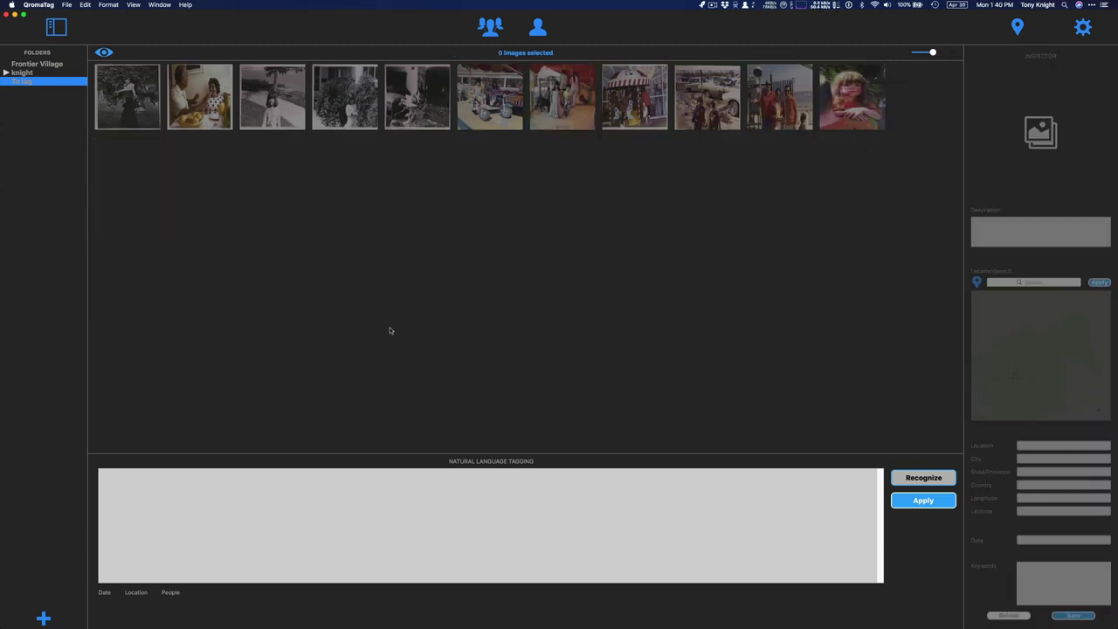
click(140, 110)
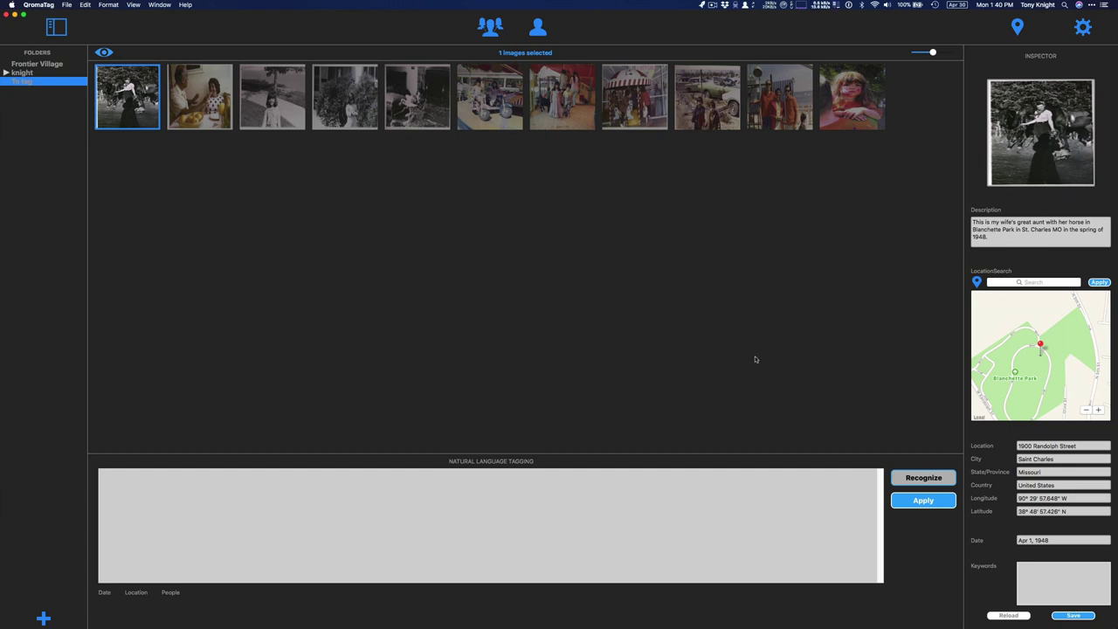
Add the suggested person's name as a keyword on the horse photo, cross-checking the People list
click(1032, 572)
key(Return)
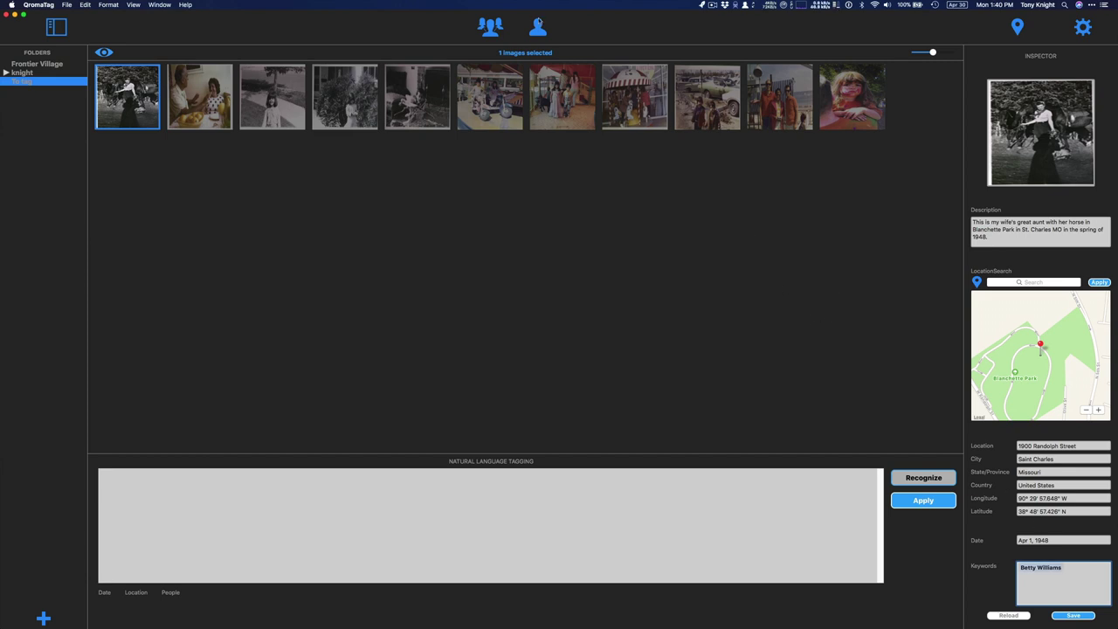
click(535, 29)
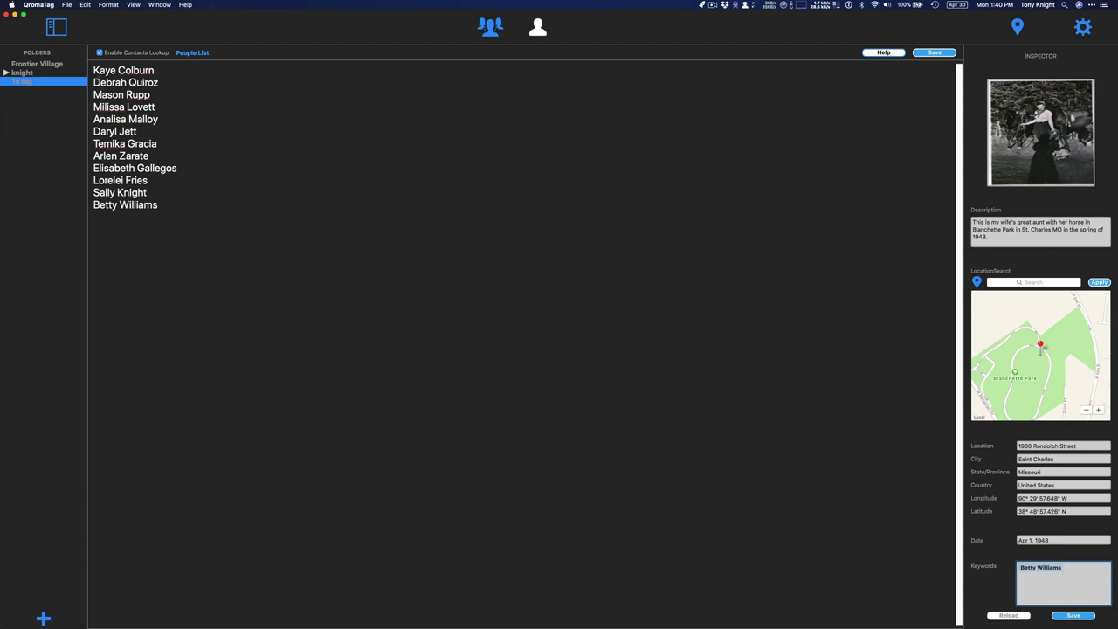
click(538, 28)
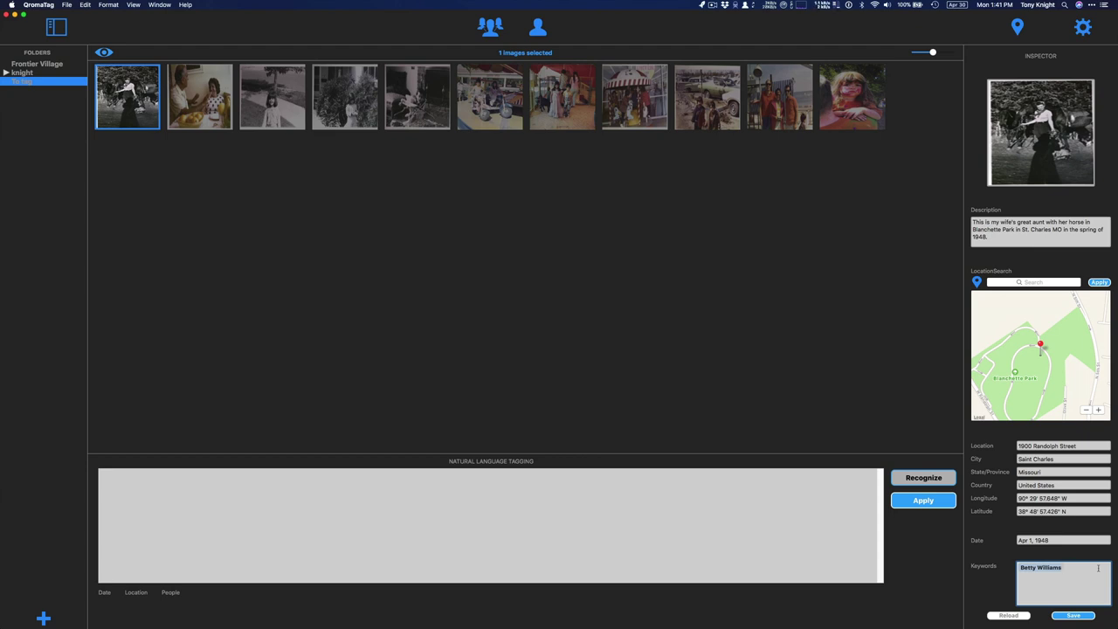
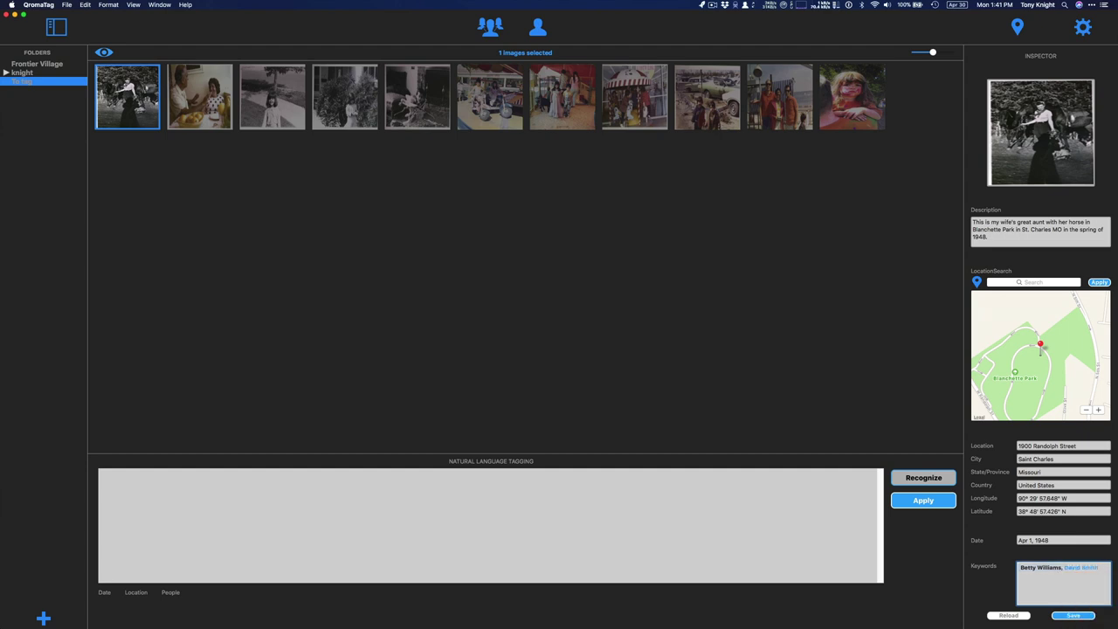
Add the second person's name and the keywords Horses and Park to the horse photo's Keywords
key(Return)
text(,Horses)
key(Return)
text(,Park)
key(Return)
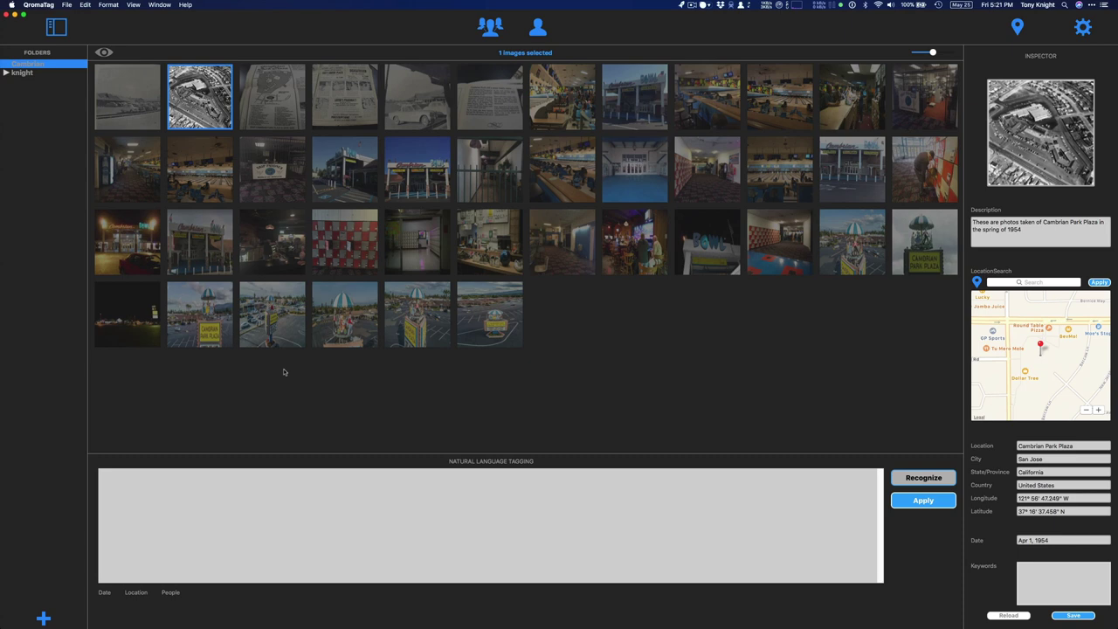
Open the Help > Send Feedback… form, then switch to the Qroma website in Safari
click(185, 4)
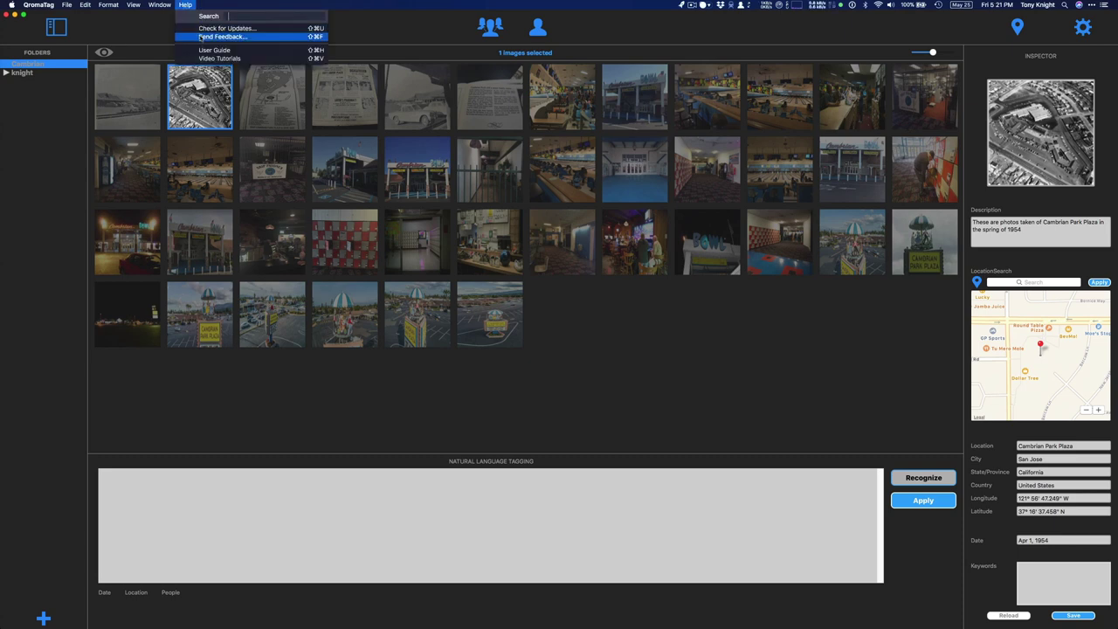
click(201, 38)
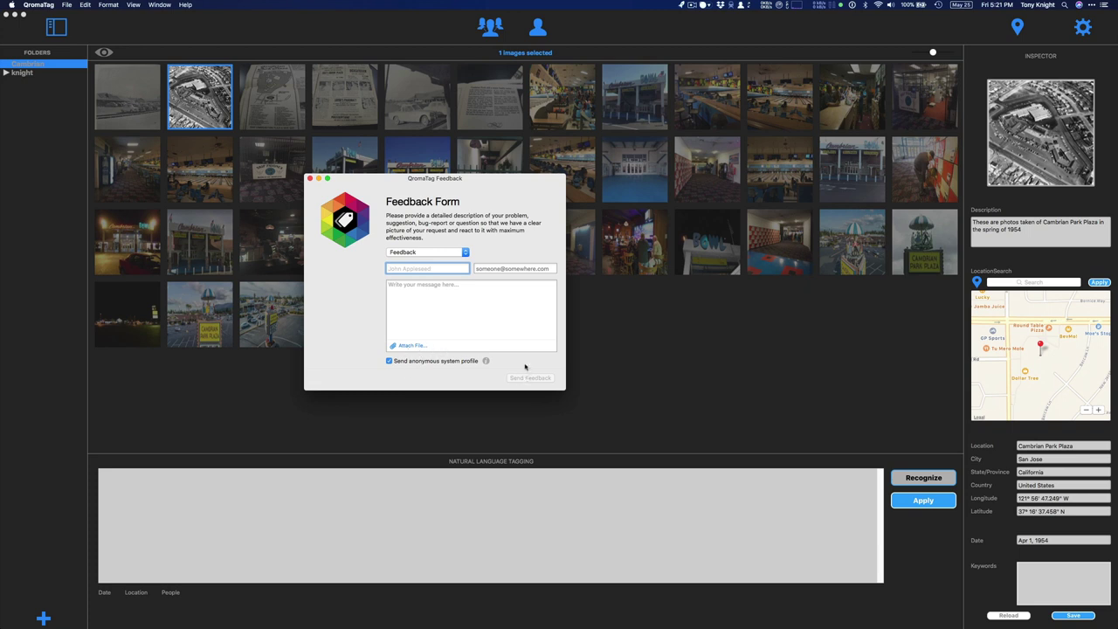
key(super+Tab)
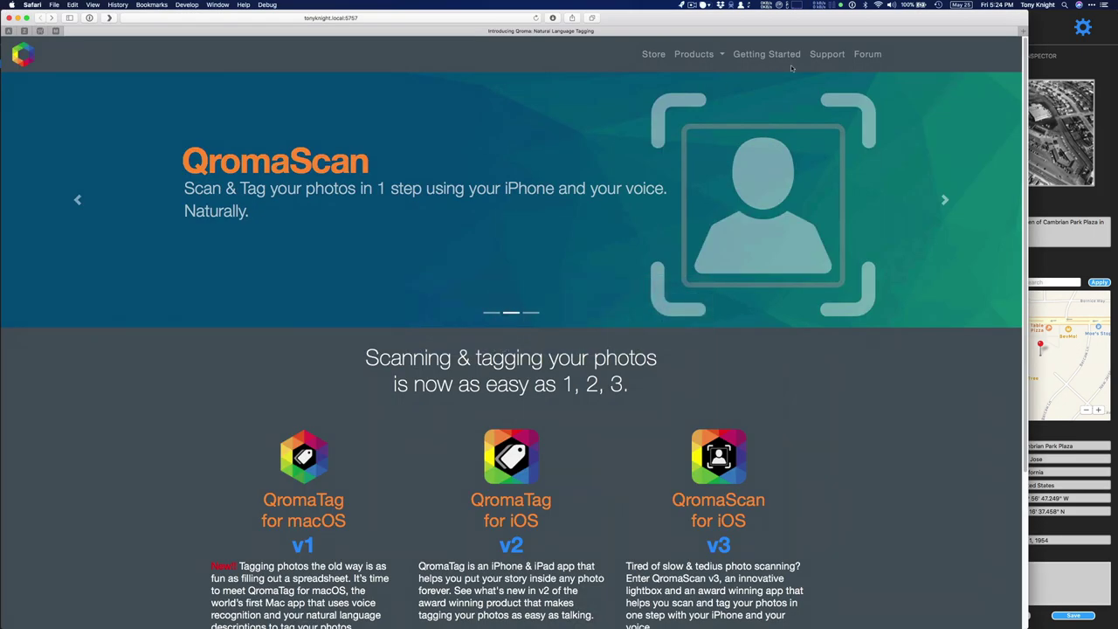
Go to the site's Support section and pick QromaTag for macOS to reach its ticket form
click(827, 56)
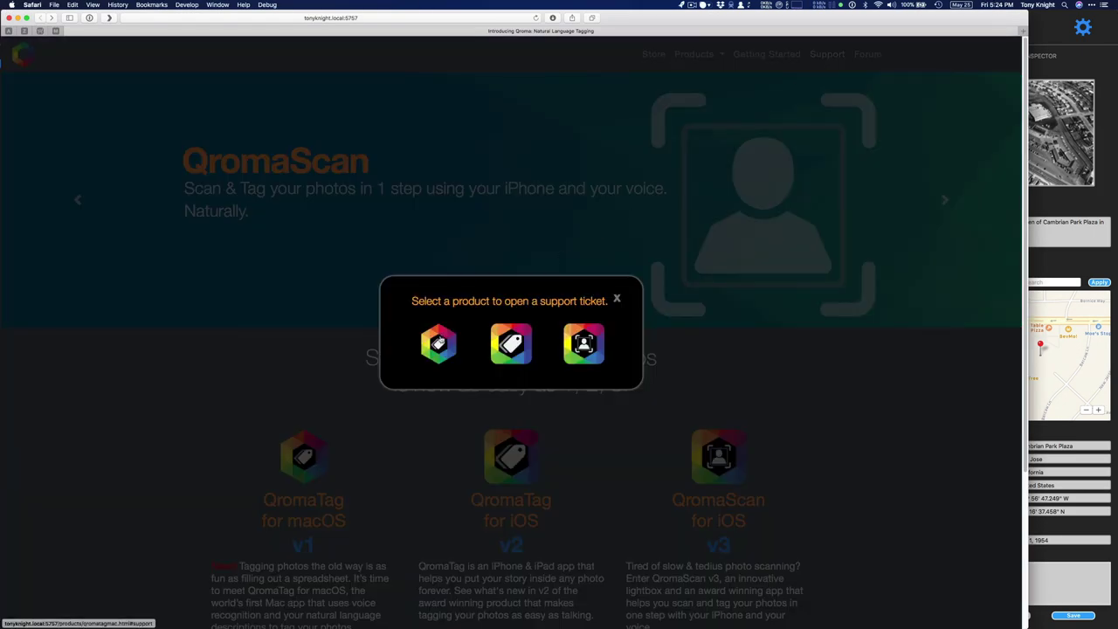
click(439, 344)
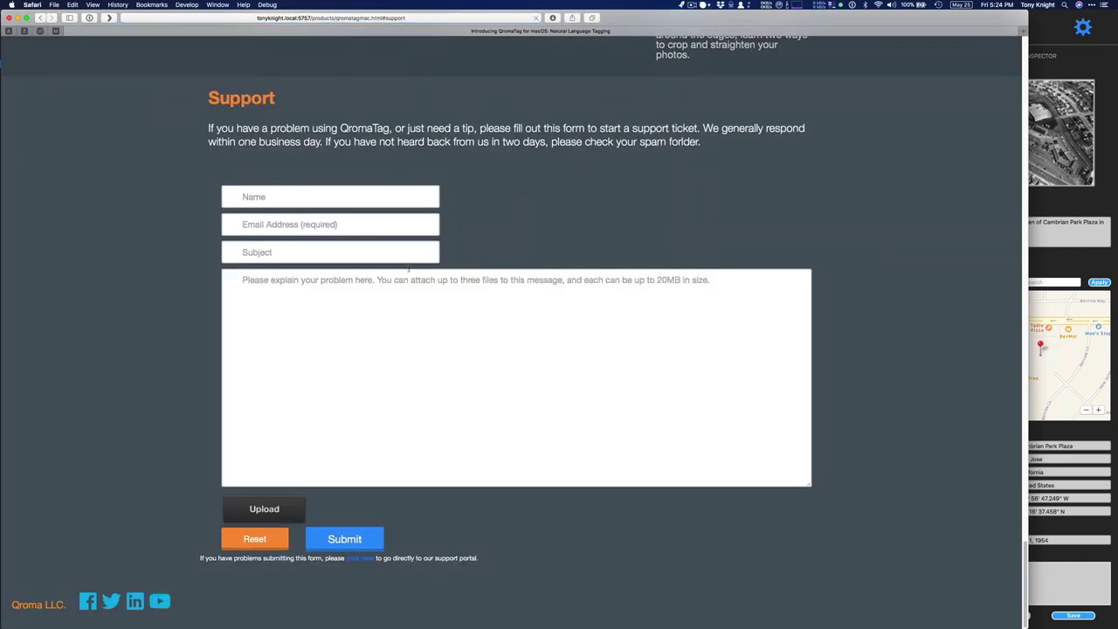